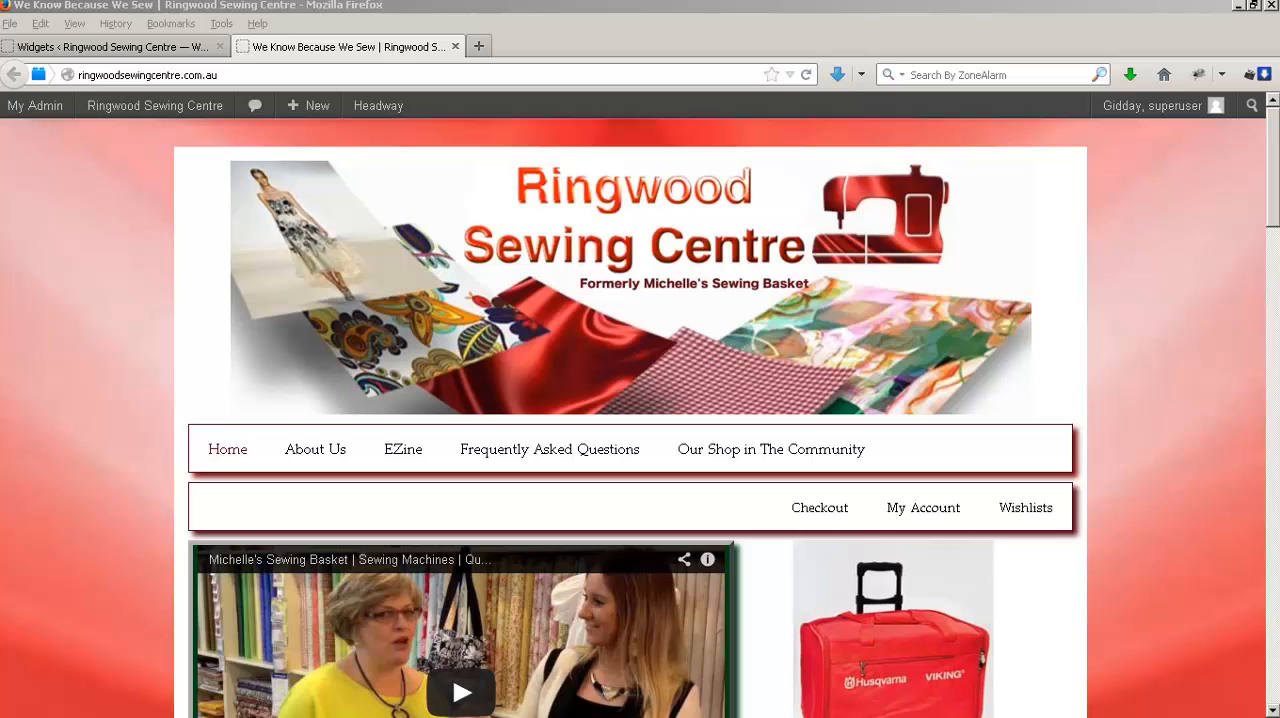
Look through the shop's front page down to the footer, examining the sidebar widgets below the category menu.
{"action": "left_click", "coordinate": [98, 430]}
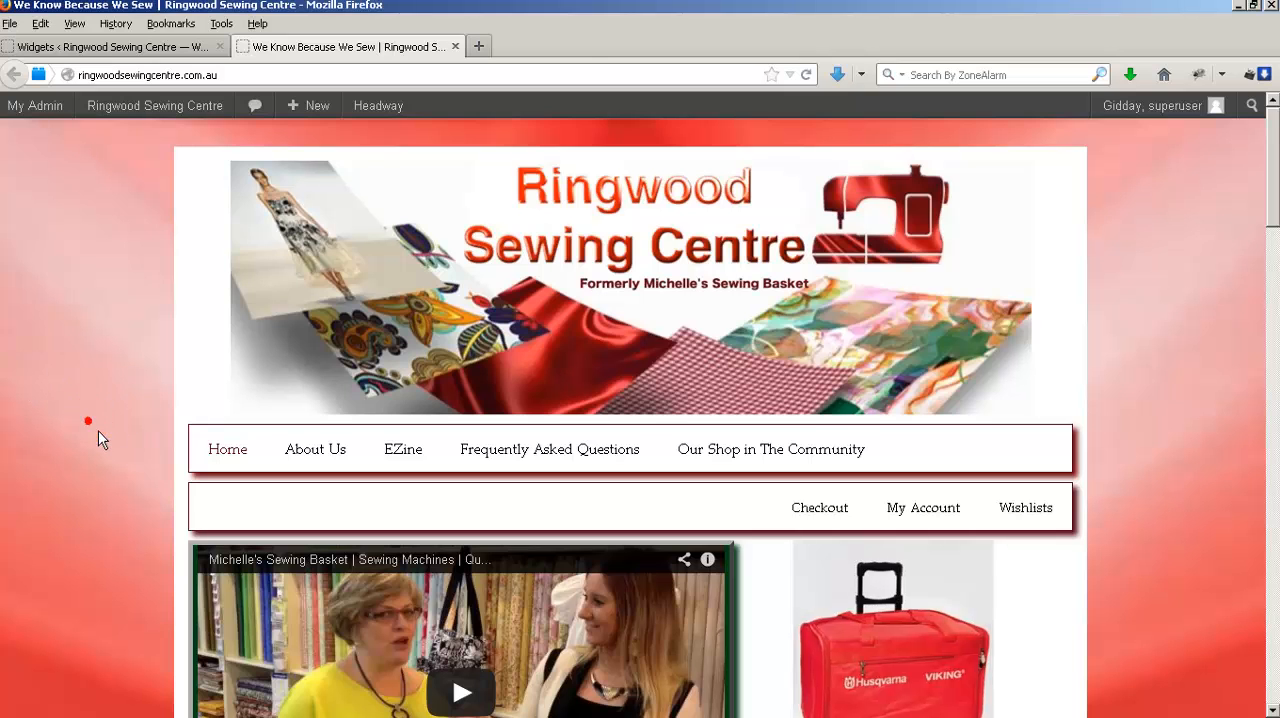
{"action": "scroll", "coordinate": [98, 430], "scroll_direction": "down", "scroll_amount": 5}
{"action": "scroll", "coordinate": [96, 430], "scroll_direction": "down", "scroll_amount": 3}
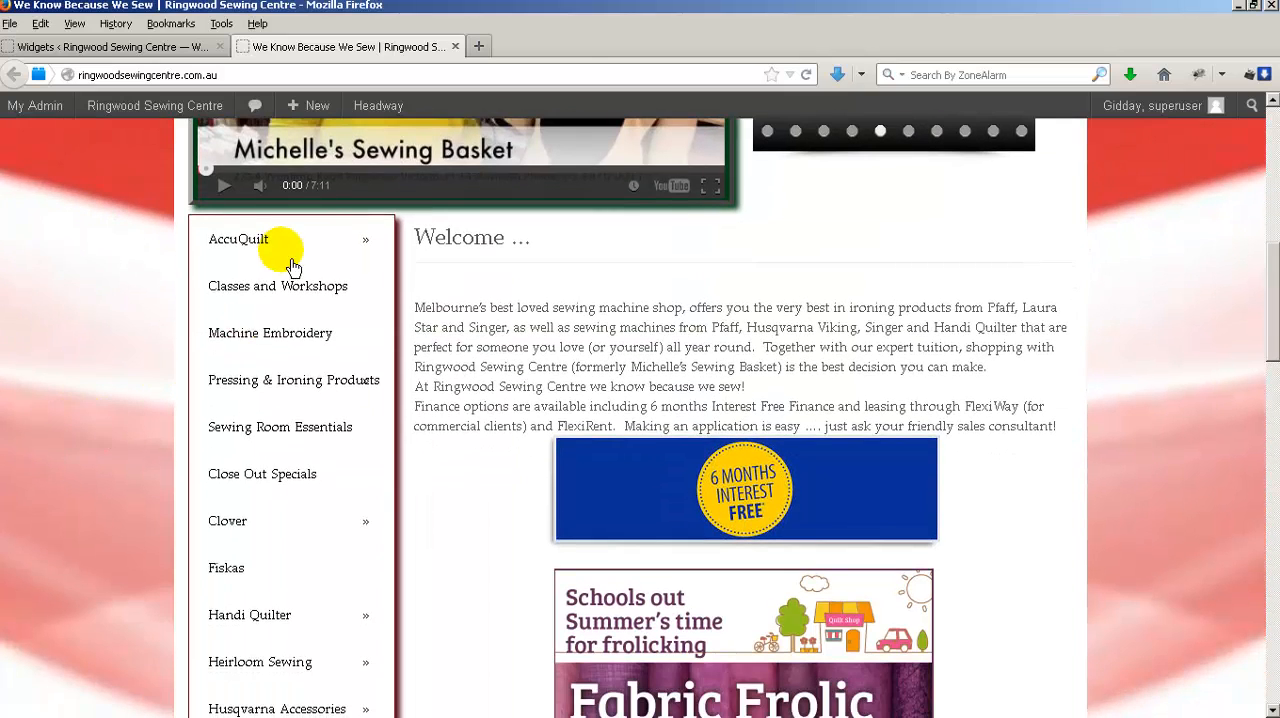
{"action": "scroll", "coordinate": [110, 490], "scroll_direction": "down", "scroll_amount": 10}
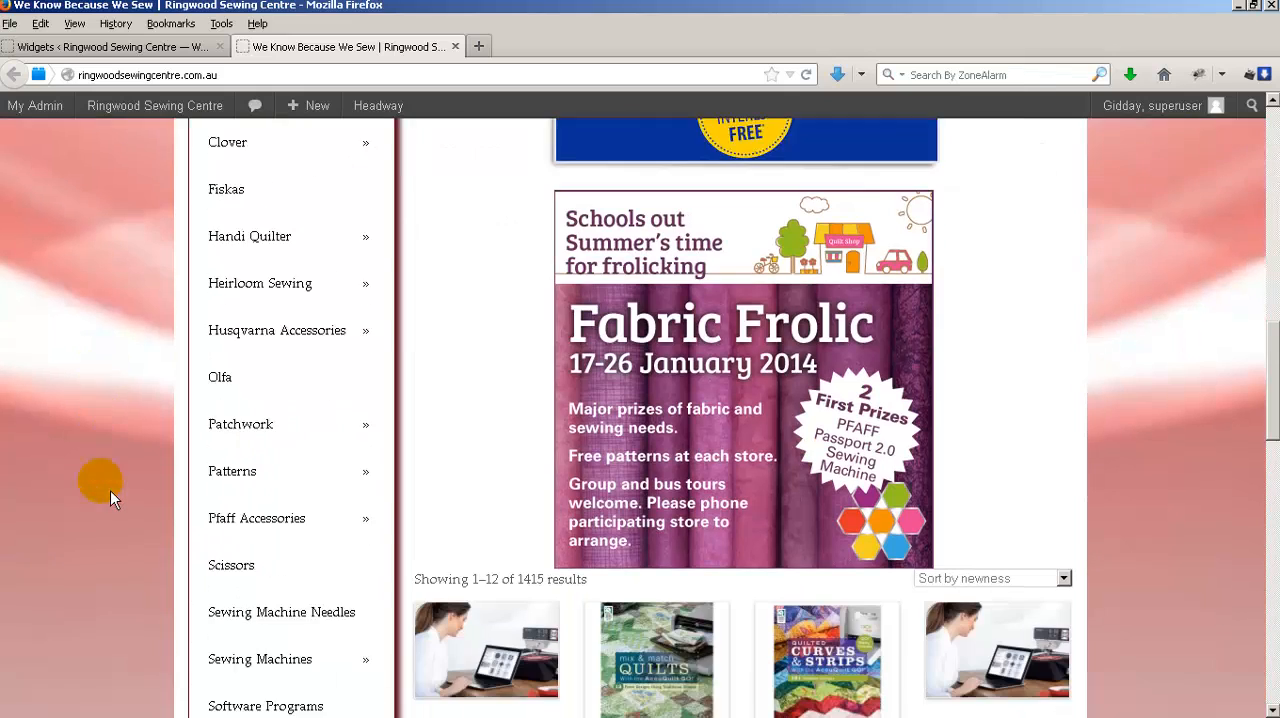
{"action": "scroll", "coordinate": [110, 490], "scroll_direction": "down", "scroll_amount": 2}
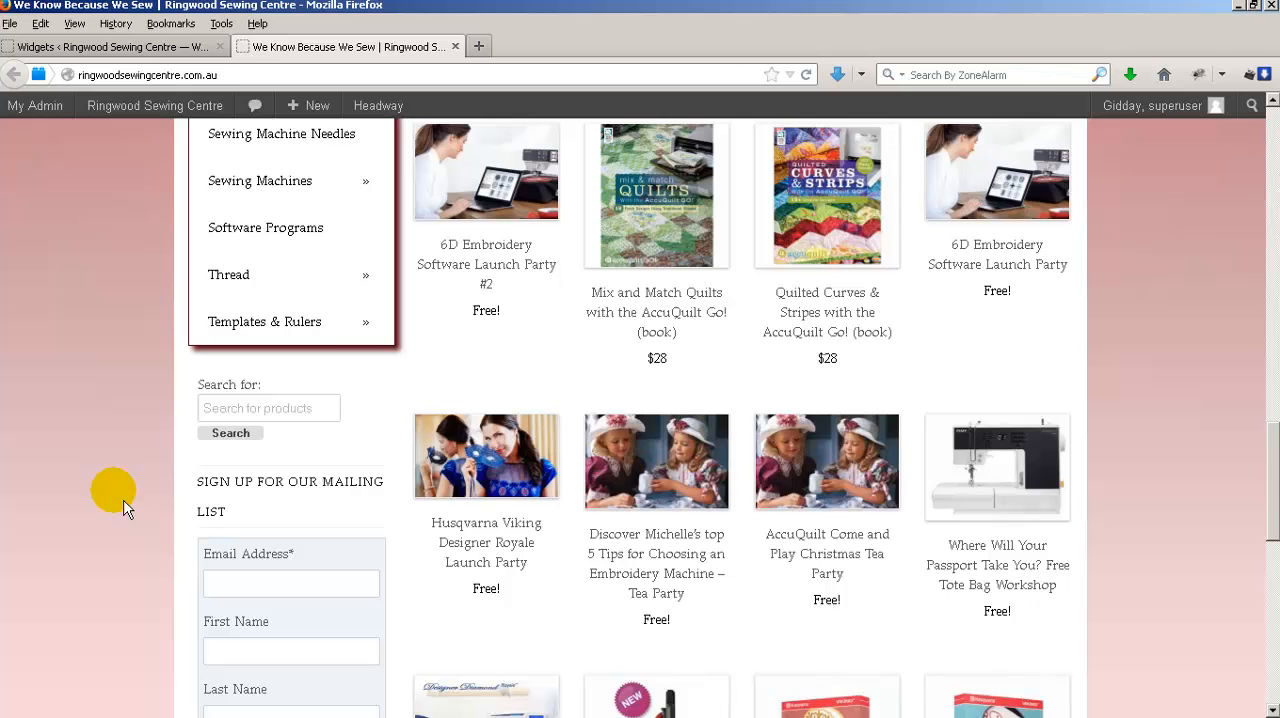
{"action": "scroll", "coordinate": [124, 508], "scroll_direction": "down", "scroll_amount": 7}
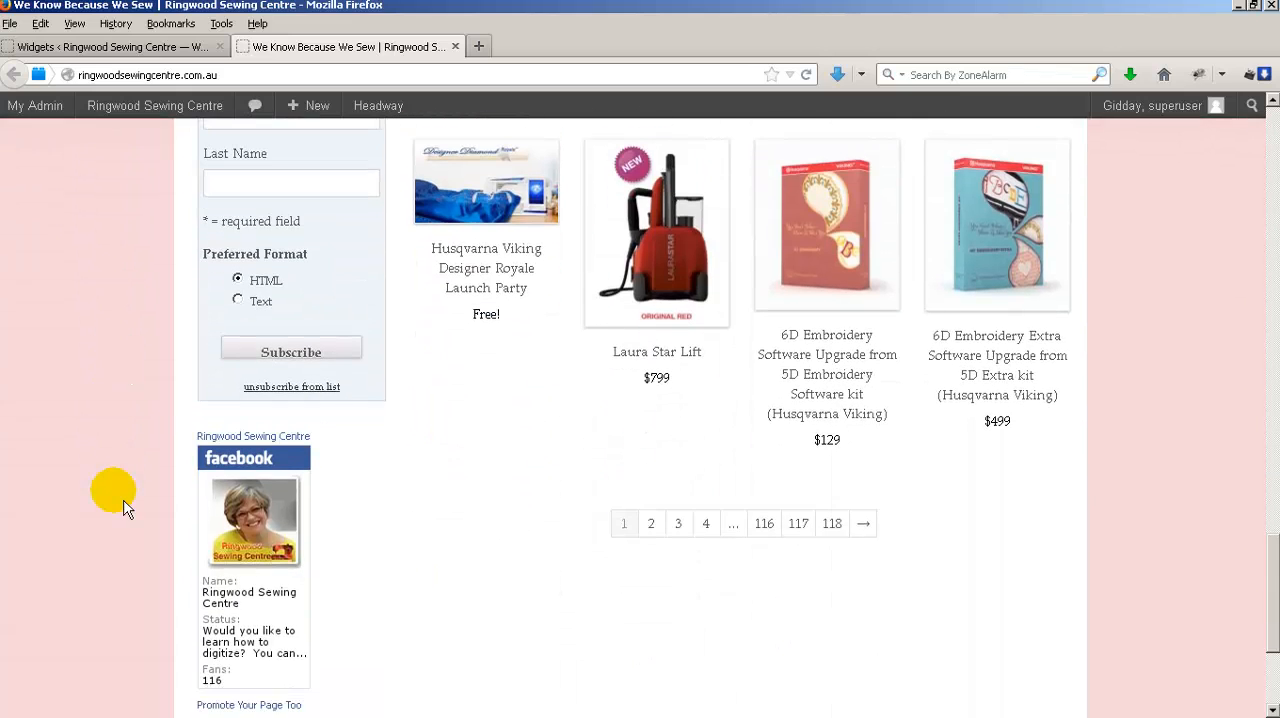
{"action": "scroll", "coordinate": [124, 508], "scroll_direction": "down", "scroll_amount": 3}
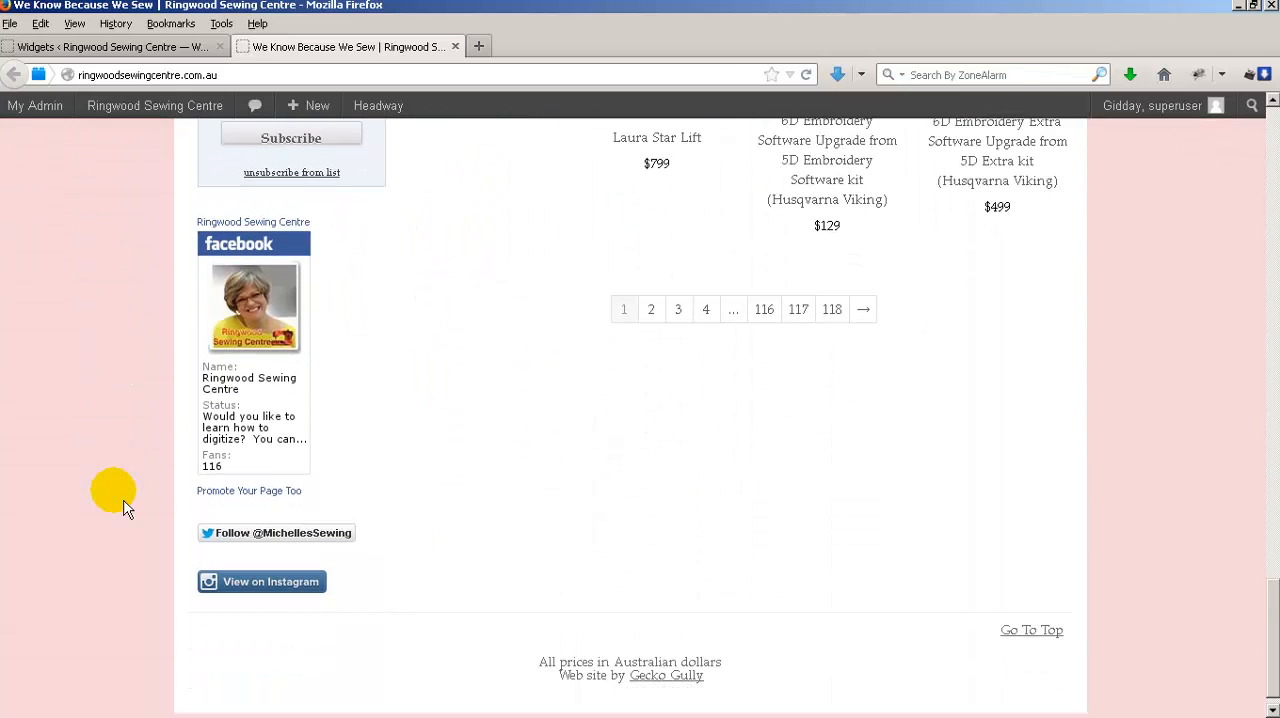
{"action": "scroll", "coordinate": [124, 508], "scroll_direction": "up", "scroll_amount": 15}
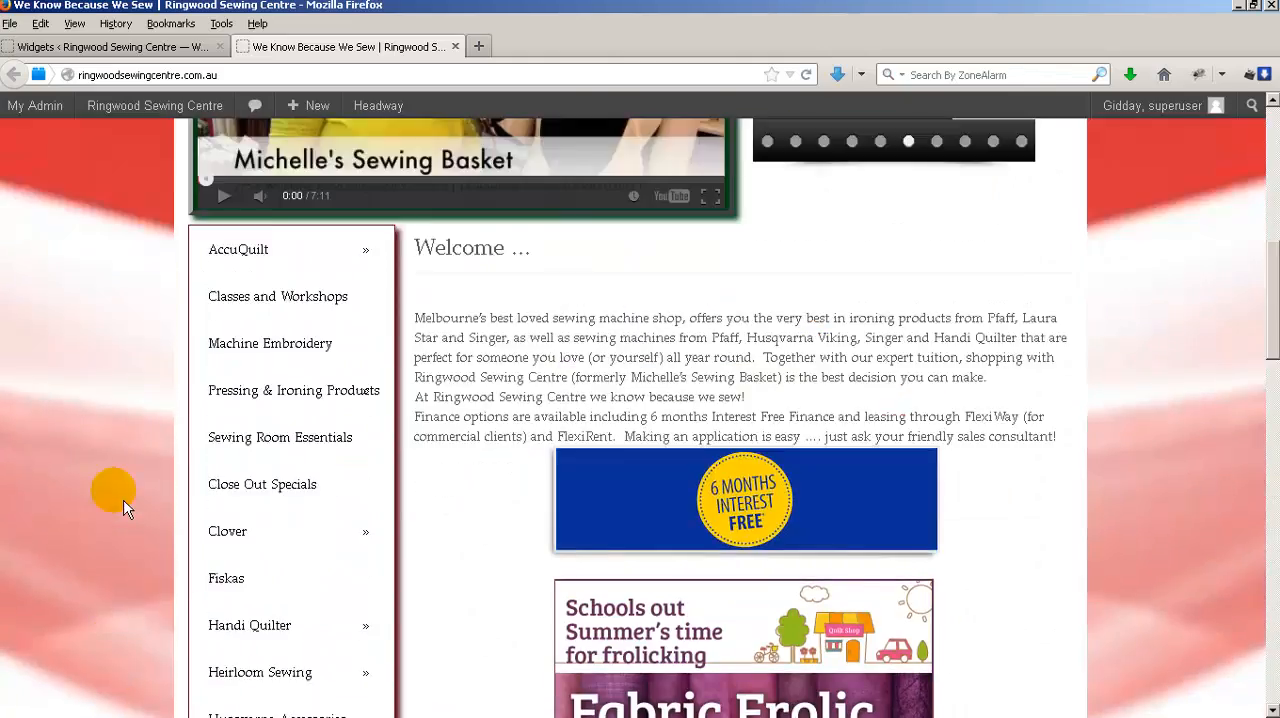
{"action": "scroll", "coordinate": [124, 508], "scroll_direction": "up", "scroll_amount": 8}
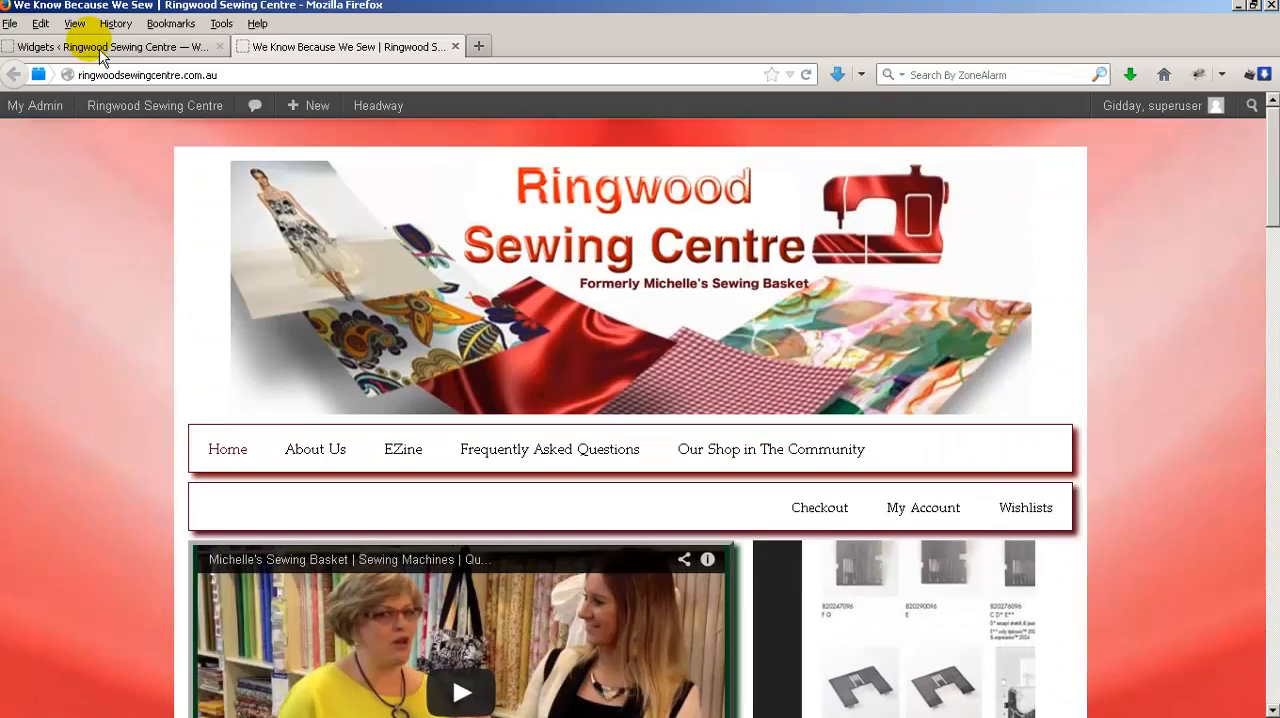
Upload the grey_mpu image to the site's media library in a new tab and open its edit page at the file URL.
{"action": "left_click", "coordinate": [100, 50]}
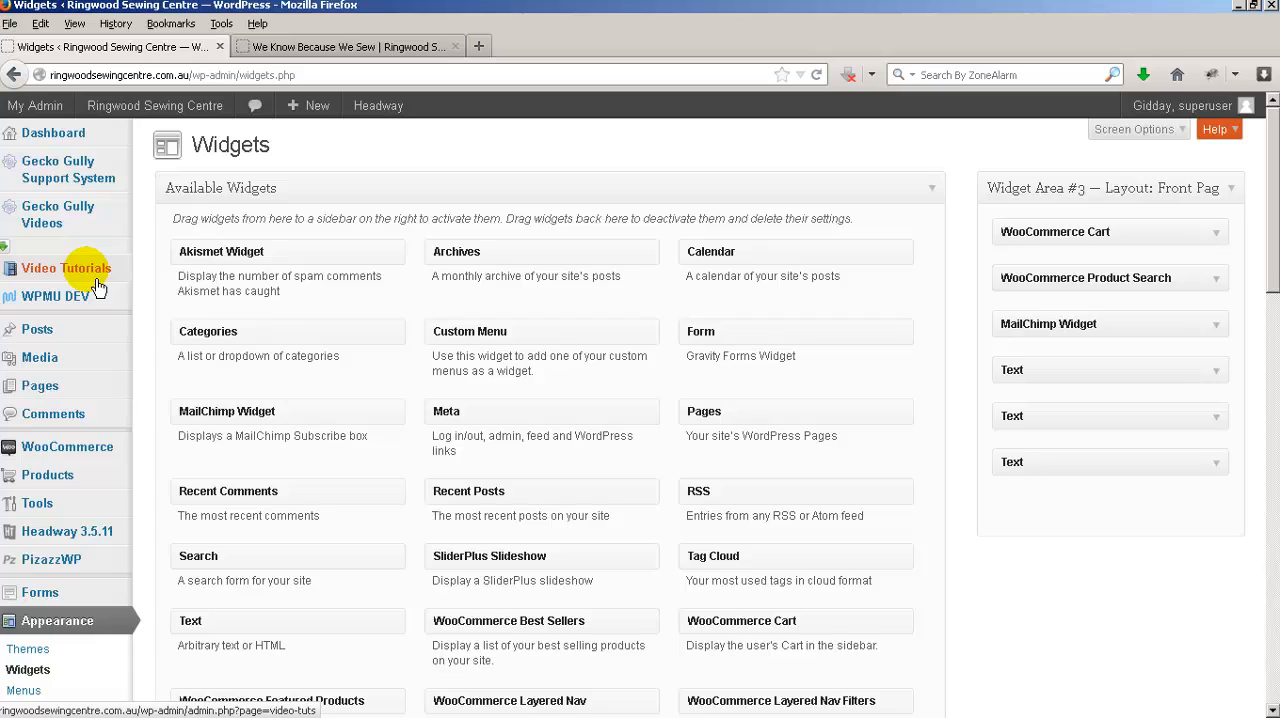
{"action": "mouse_move", "coordinate": [74, 357]}
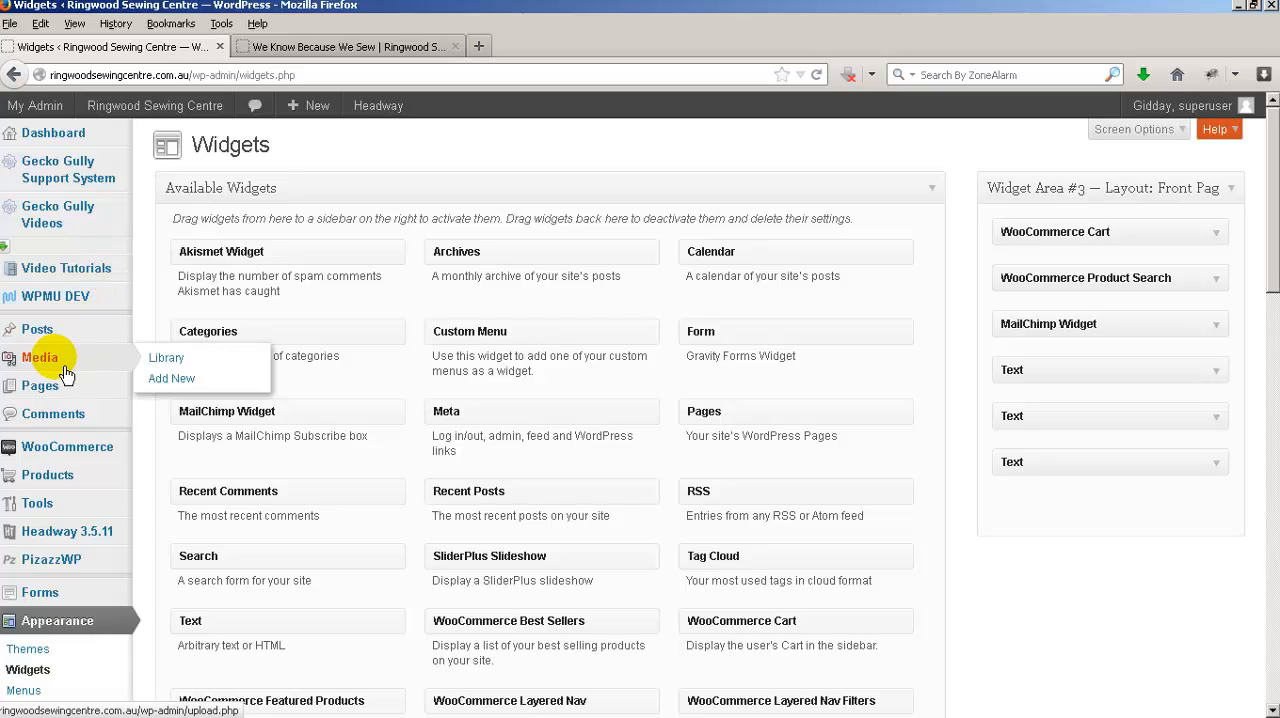
{"action": "right_click", "coordinate": [183, 378]}
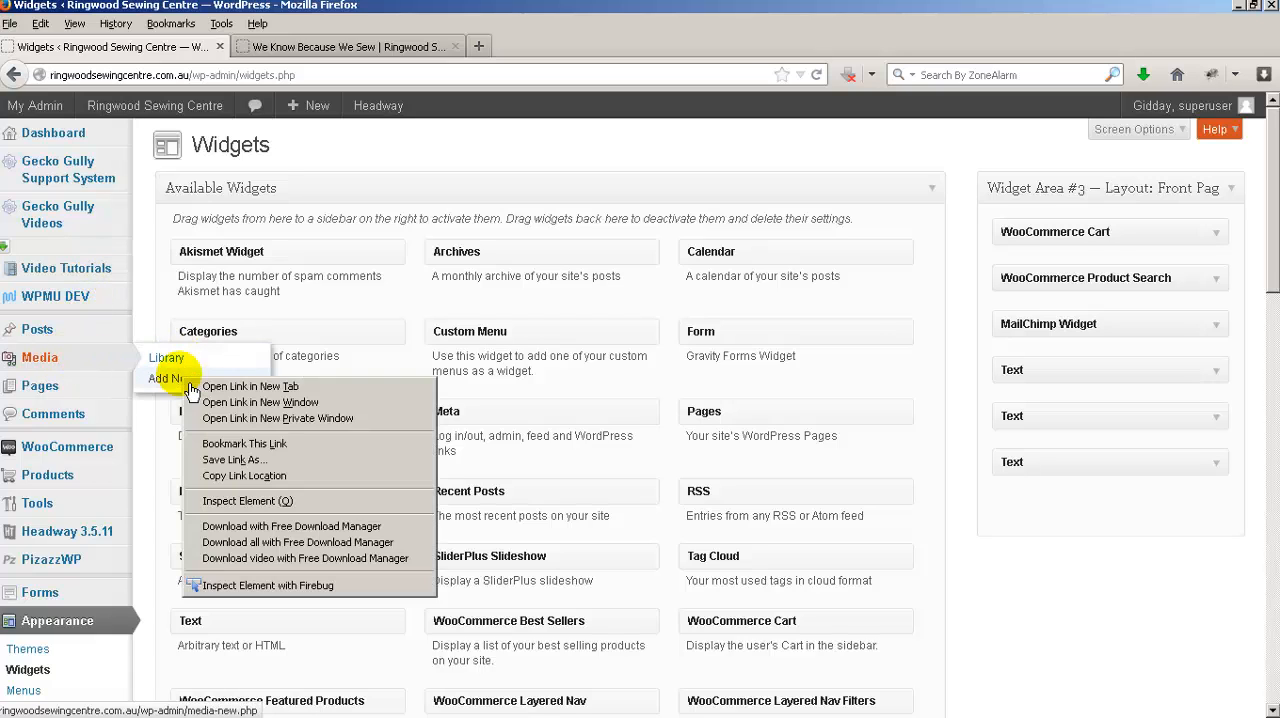
{"action": "left_click", "coordinate": [250, 386]}
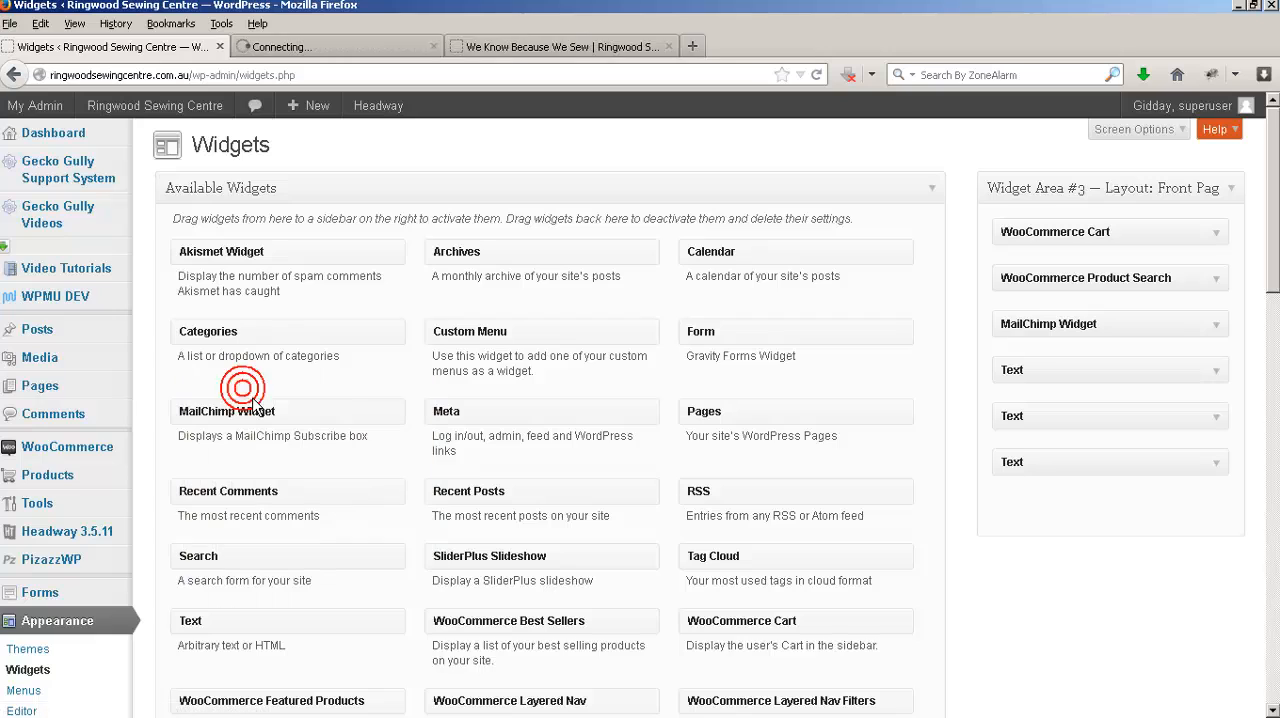
{"action": "left_click", "coordinate": [306, 54]}
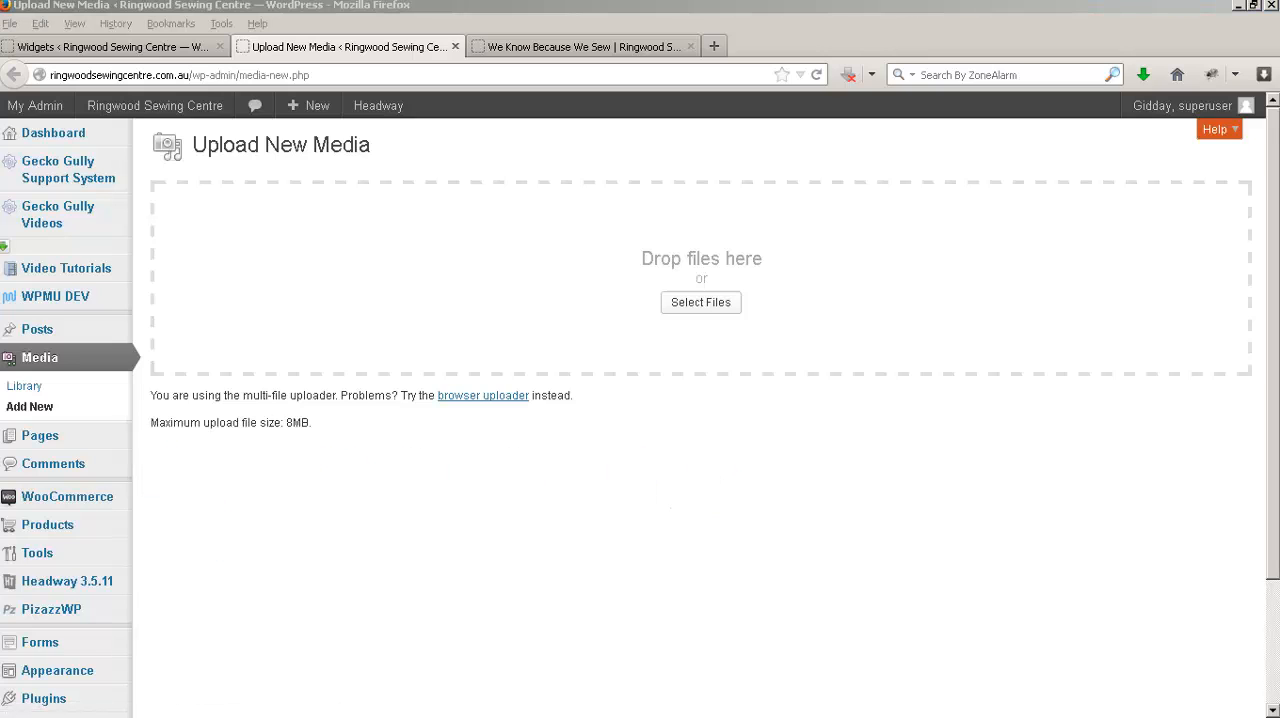
{"action": "left_click_drag", "start_coordinate": [275, 202], "coordinate": [537, 283]}
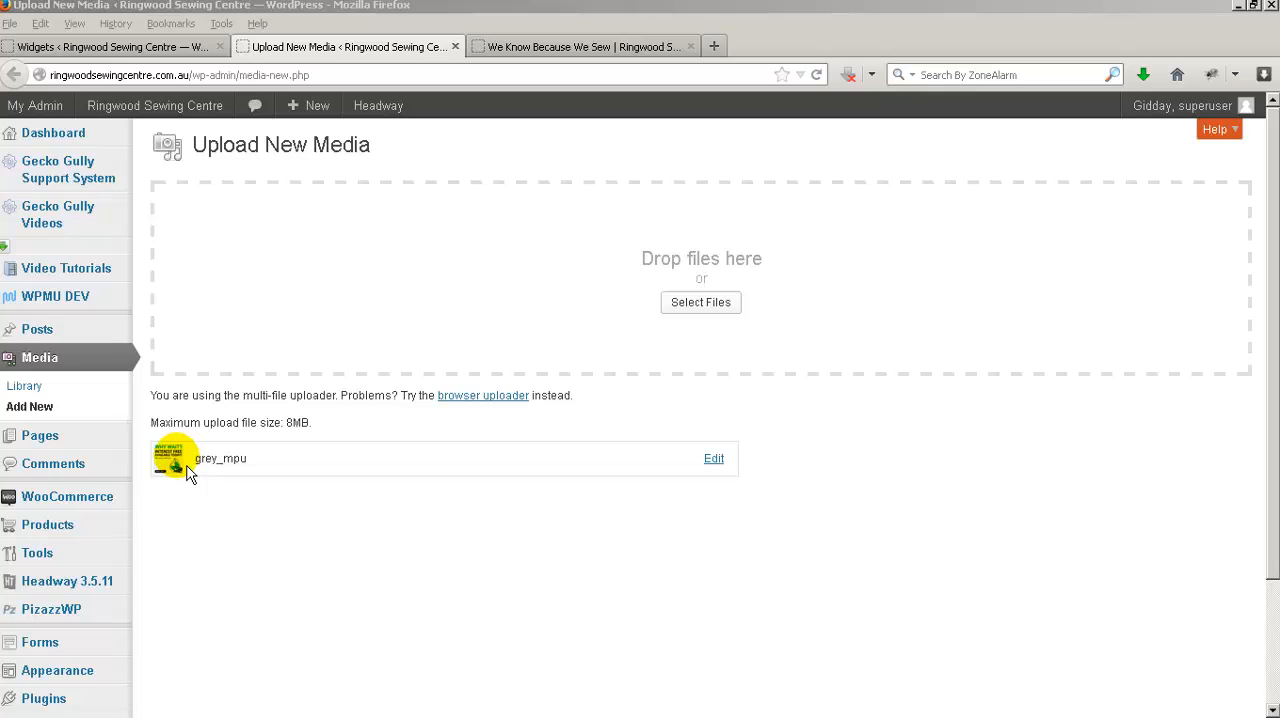
{"action": "left_click", "coordinate": [716, 463]}
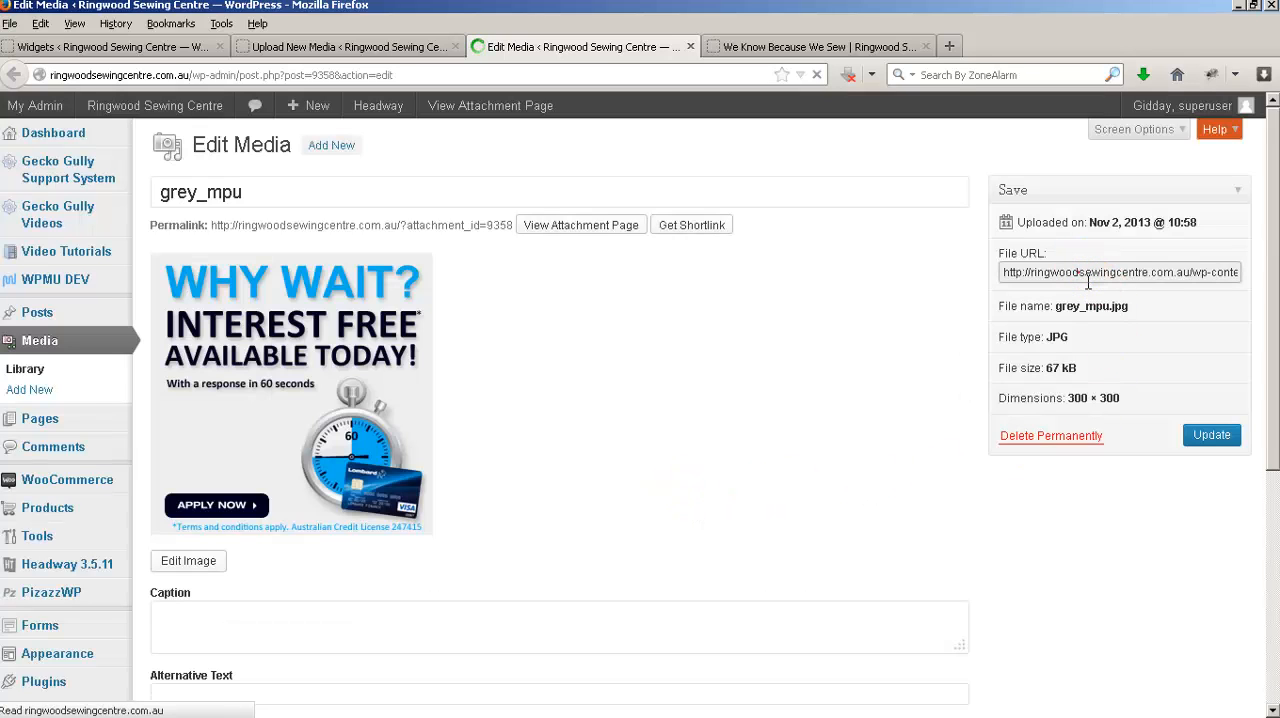
{"action": "left_click", "coordinate": [1088, 276]}
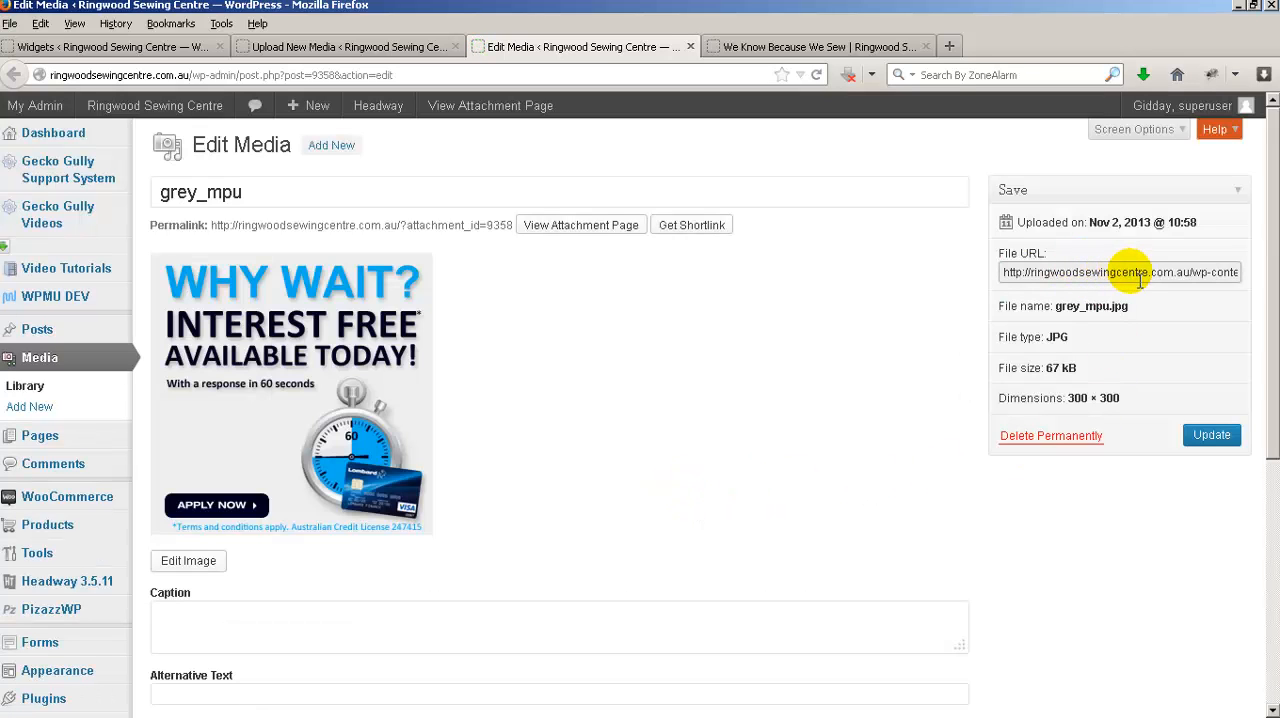
Add a Text widget below the existing widgets in Widget Area #3 of the front page layout.
{"action": "left_click", "coordinate": [126, 48]}
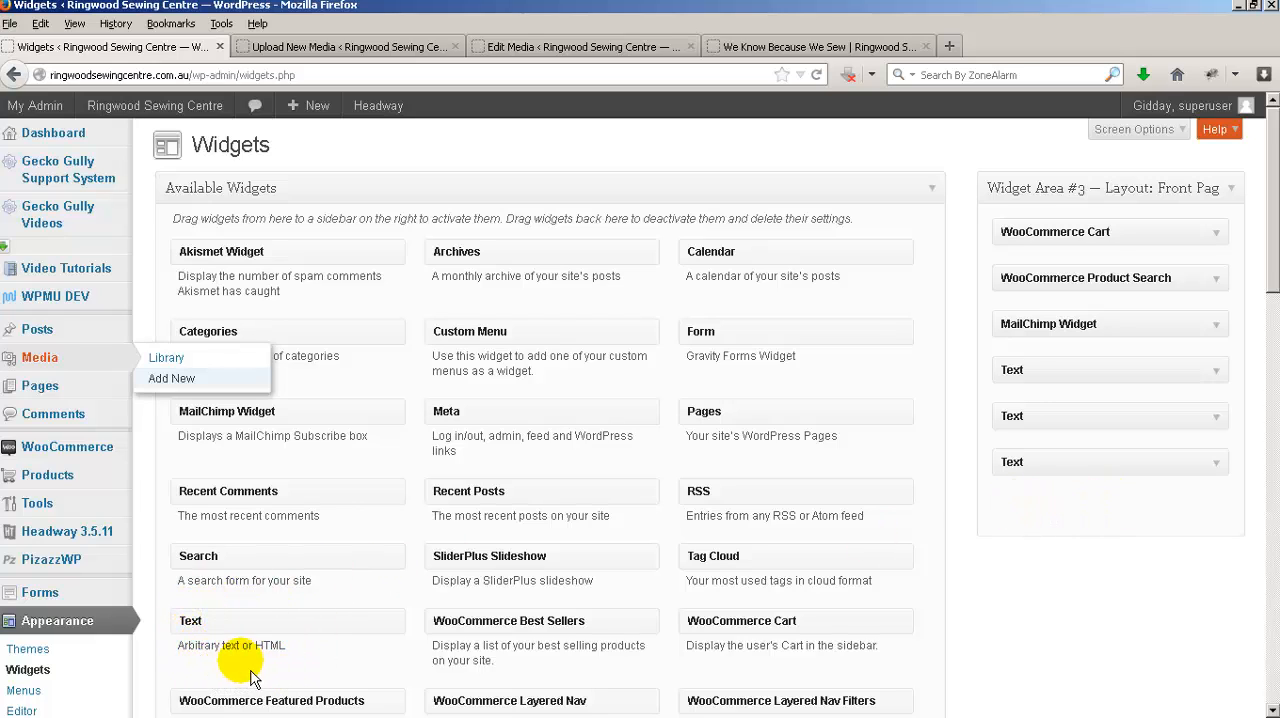
{"action": "left_click", "coordinate": [208, 627]}
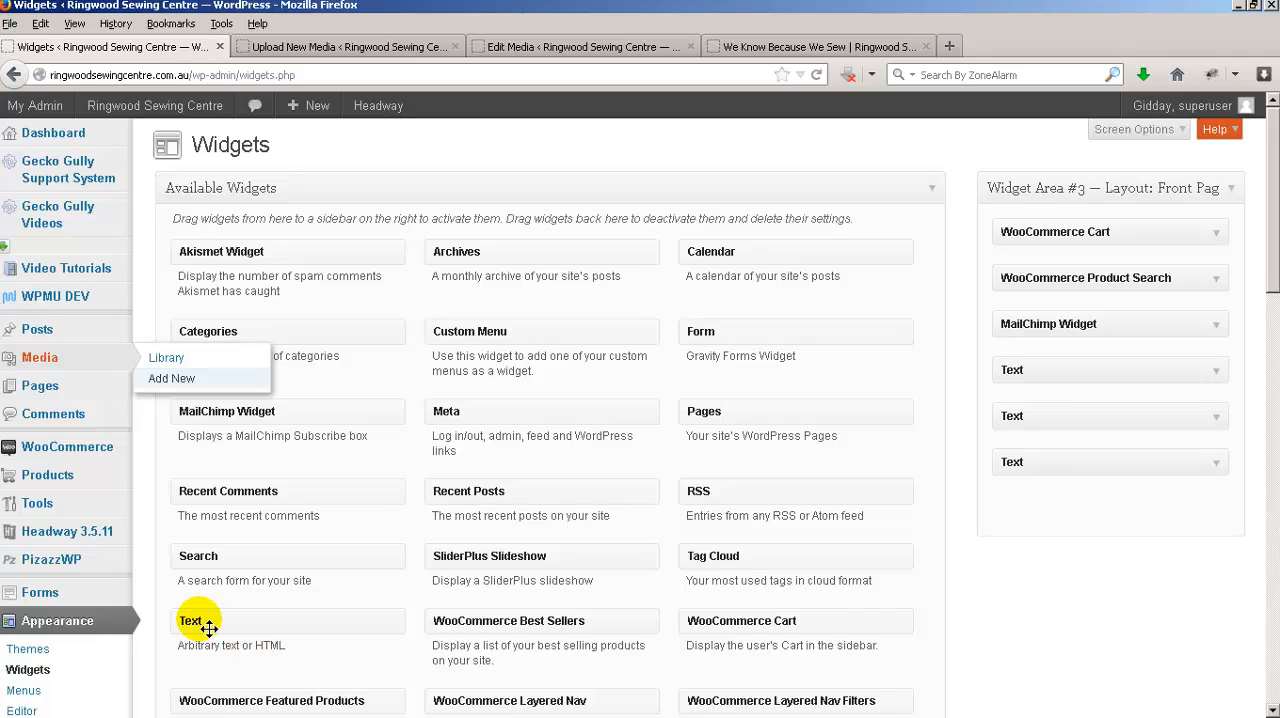
{"action": "left_click_drag", "start_coordinate": [208, 627], "coordinate": [1031, 511]}
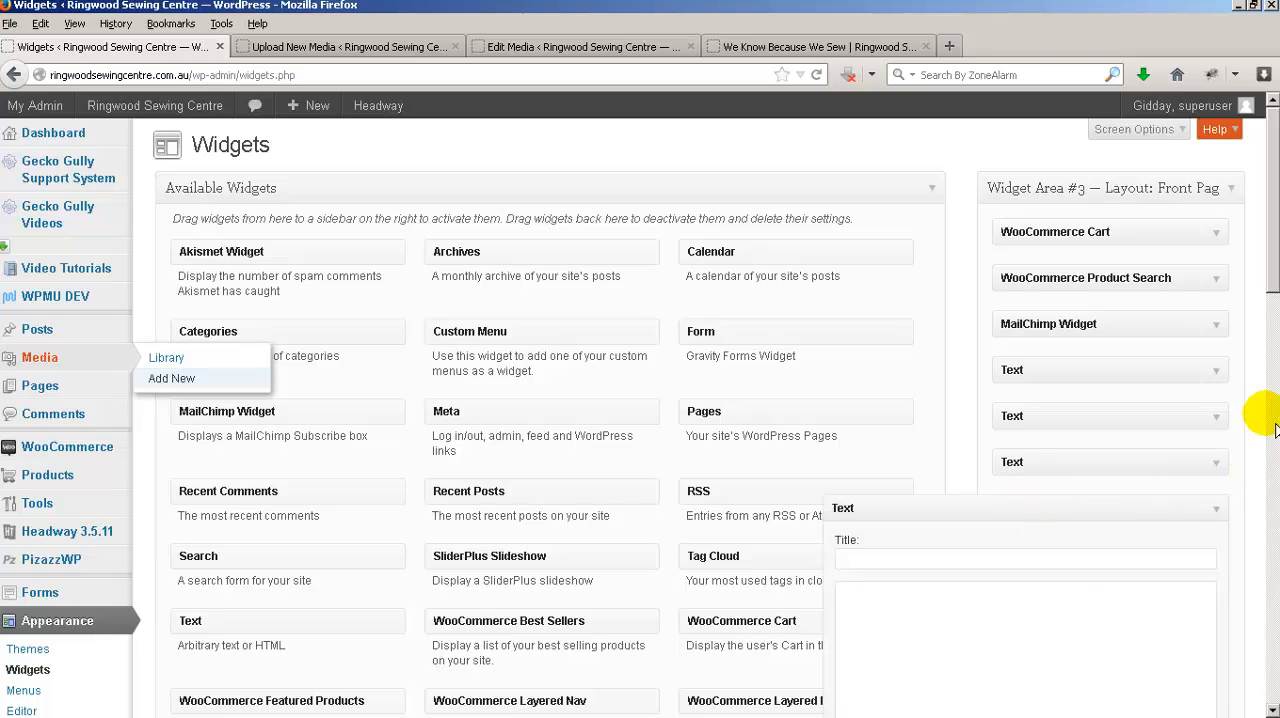
{"action": "scroll", "coordinate": [1268, 270], "scroll_direction": "down", "scroll_amount": 1}
{"action": "scroll", "coordinate": [1268, 270], "scroll_direction": "down", "scroll_amount": 3}
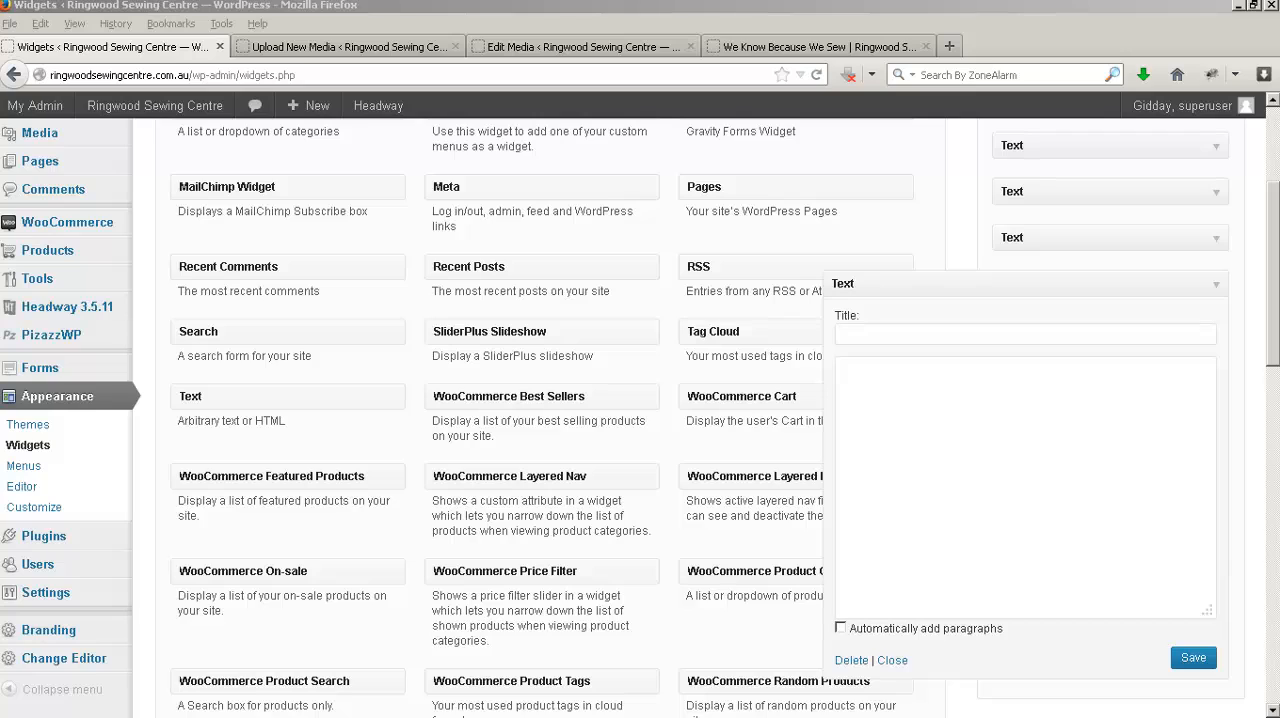
{"action": "left_click", "coordinate": [1036, 418]}
{"action": "type", "text": "<a href=\"http://www.lombardfinance.com.au/Online/Application.asp?Store=D8950\" target=\"_blank\"><img src=\"\"></a>"}
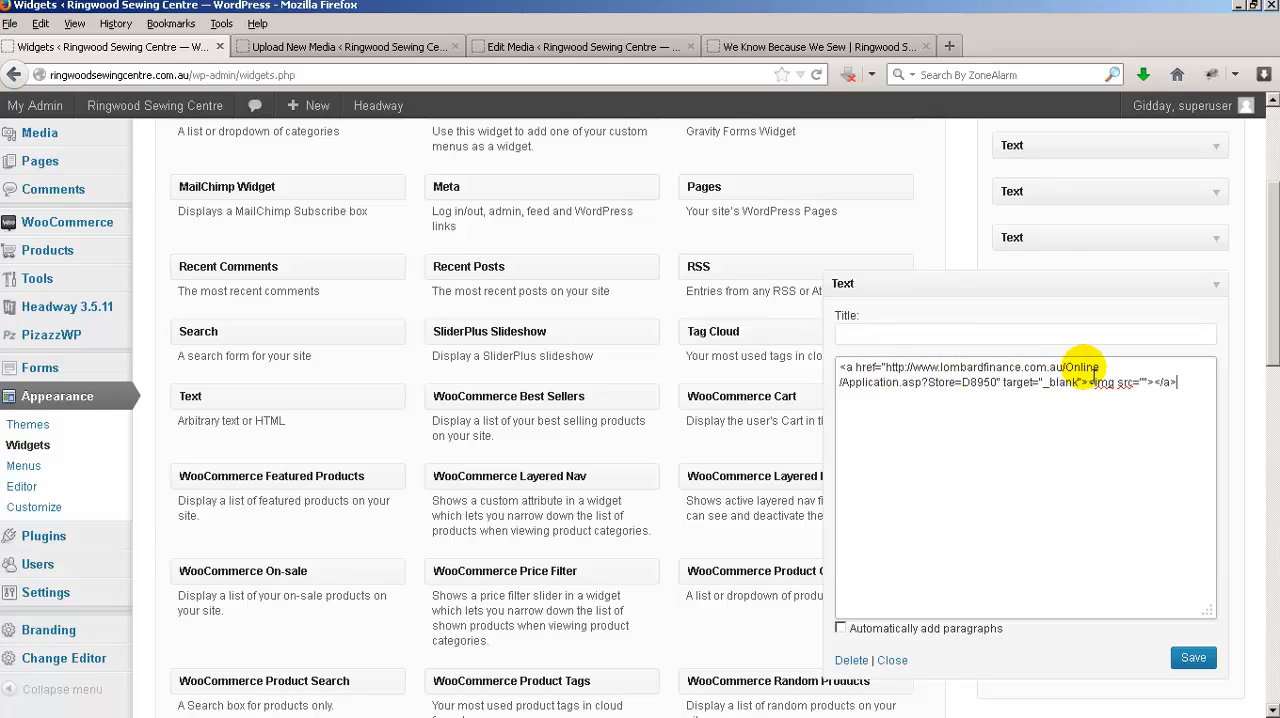
{"action": "left_click", "coordinate": [885, 366]}
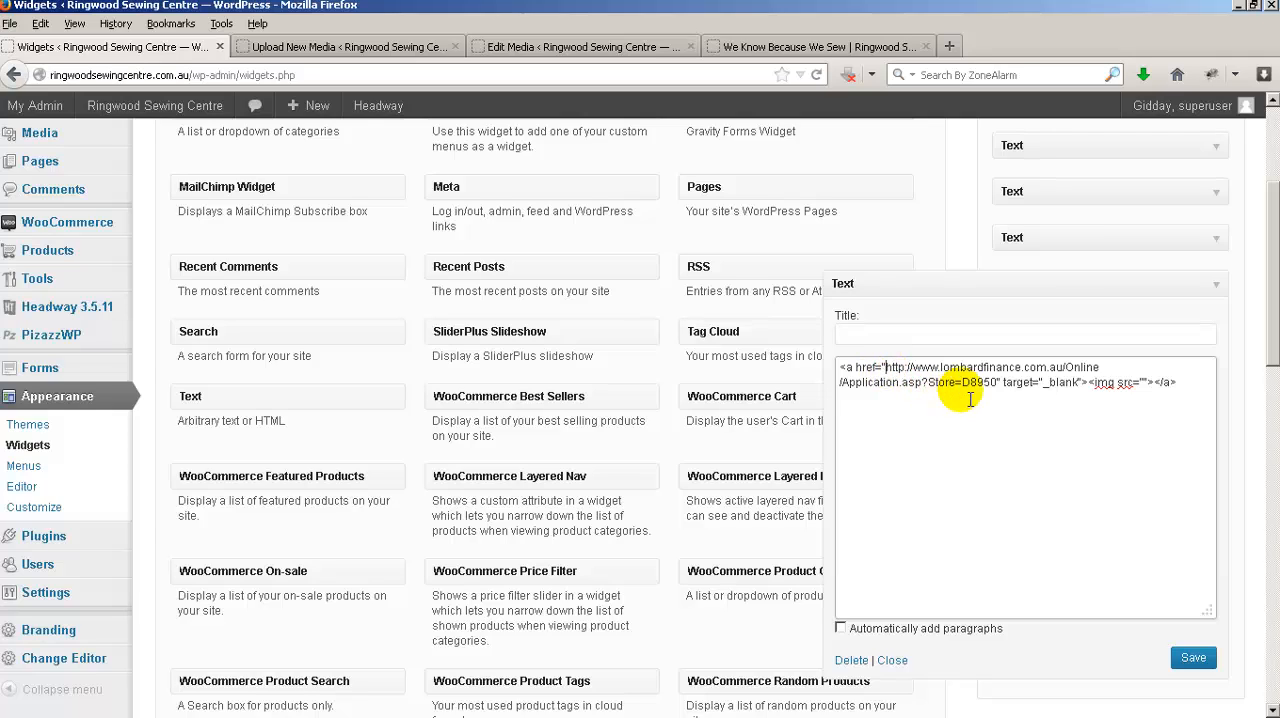
{"action": "left_click", "coordinate": [999, 383], "text": "shift"}
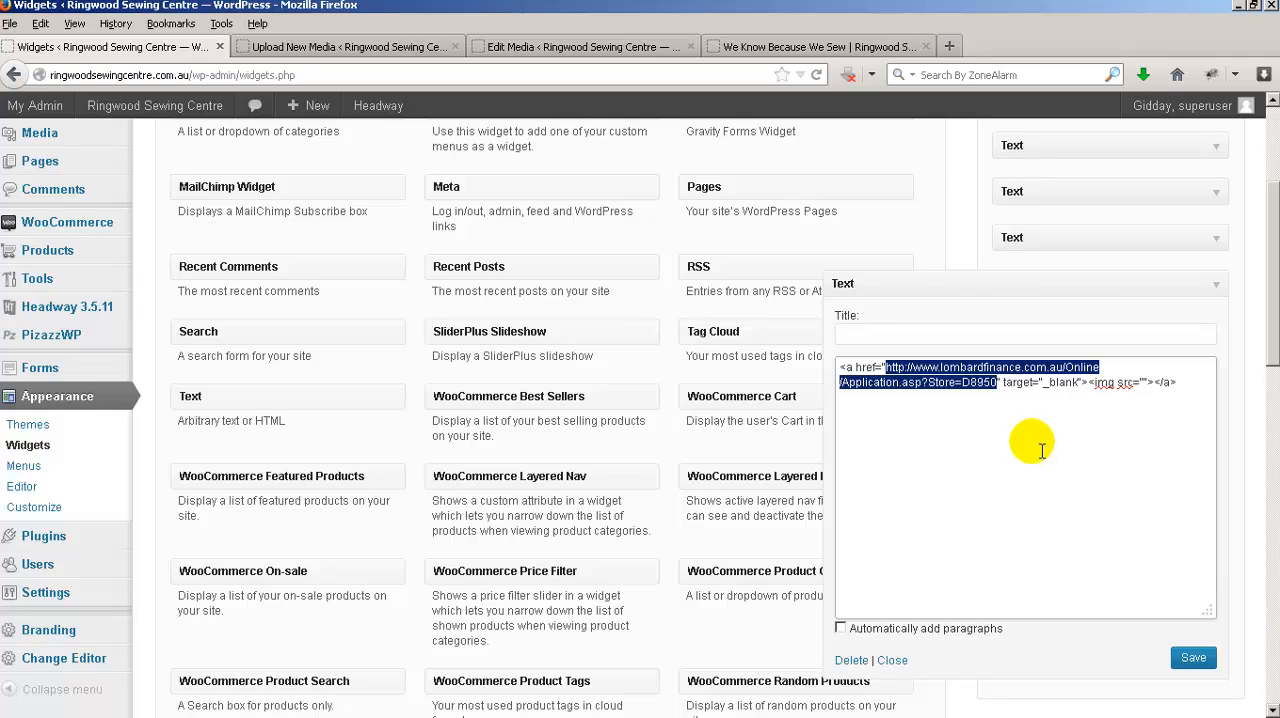
{"action": "left_click", "coordinate": [1019, 410]}
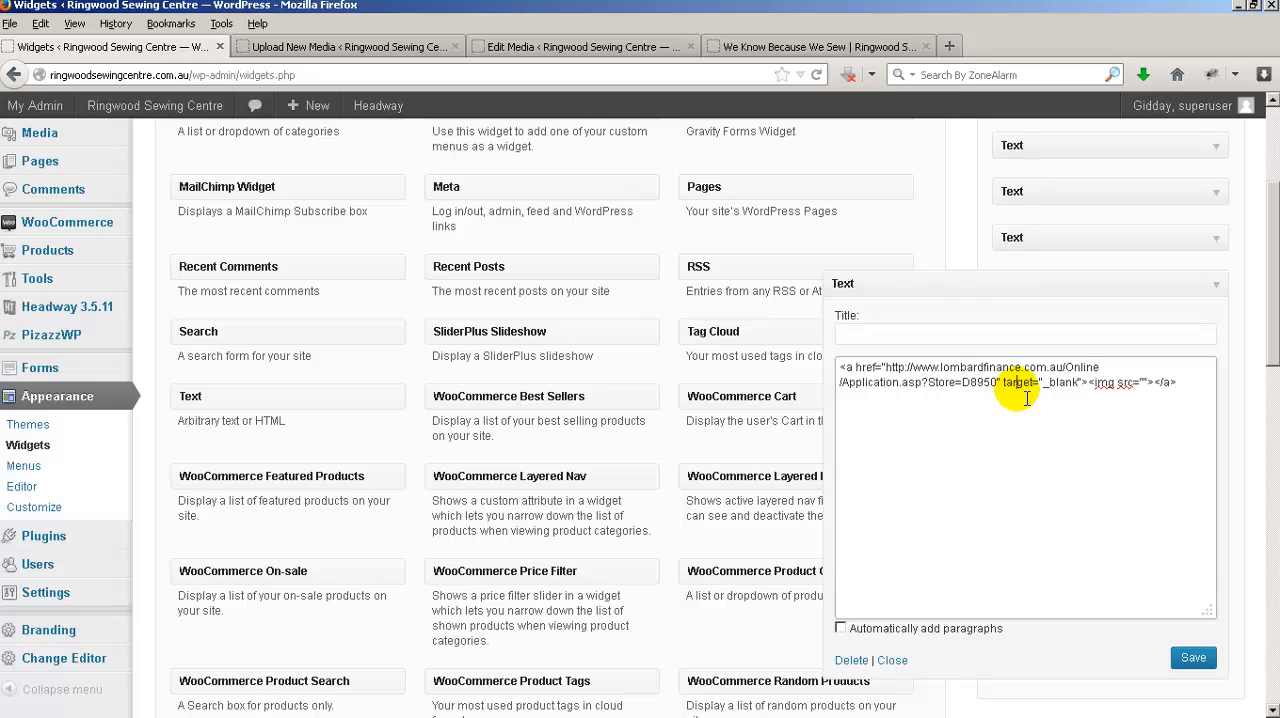
Copy the file URL of grey_mpu.jpg into the widget's empty img src attribute and save the widget.
{"action": "left_click", "coordinate": [1141, 382]}
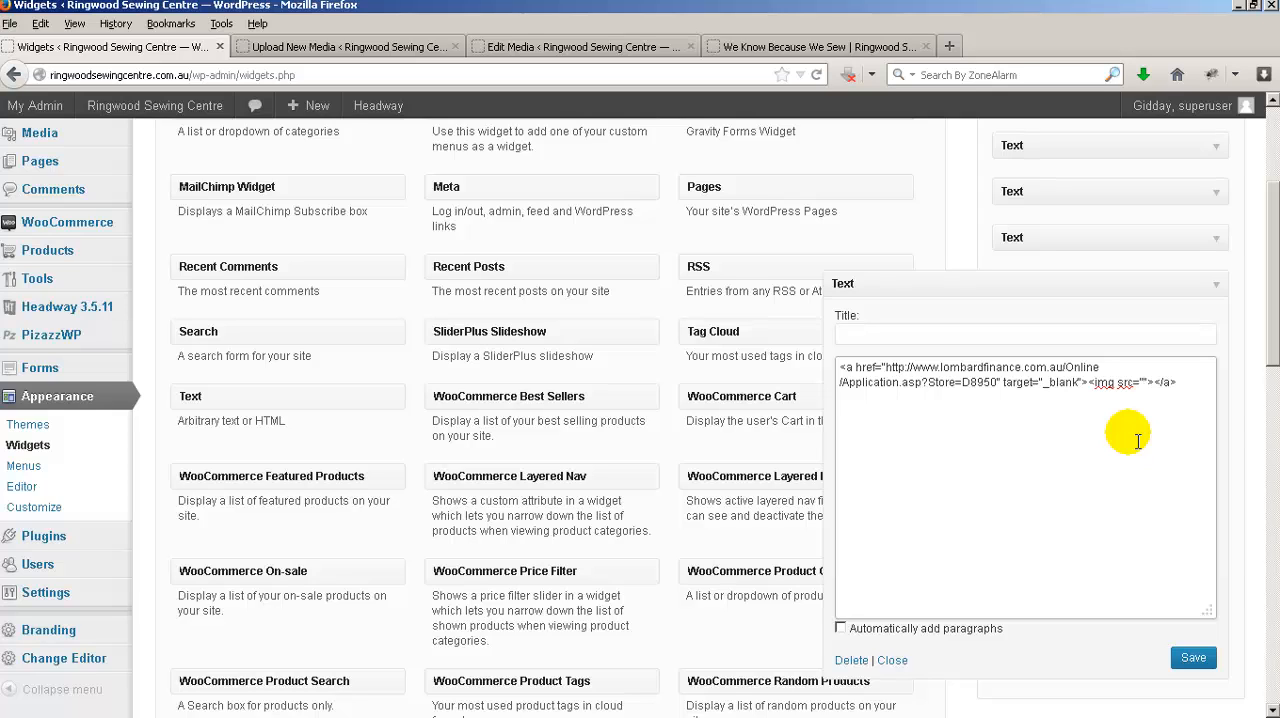
{"action": "left_click", "coordinate": [560, 56]}
{"action": "left_click", "coordinate": [1001, 272]}
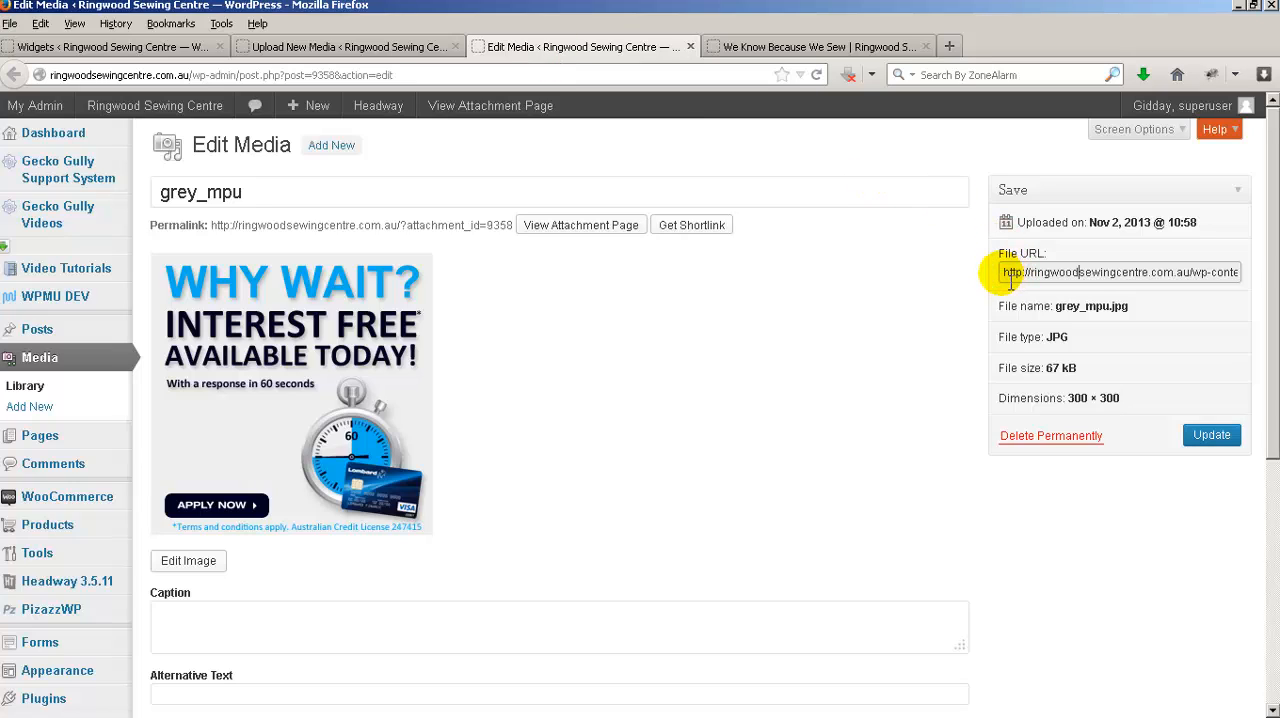
{"action": "triple_click", "coordinate": [1117, 272]}
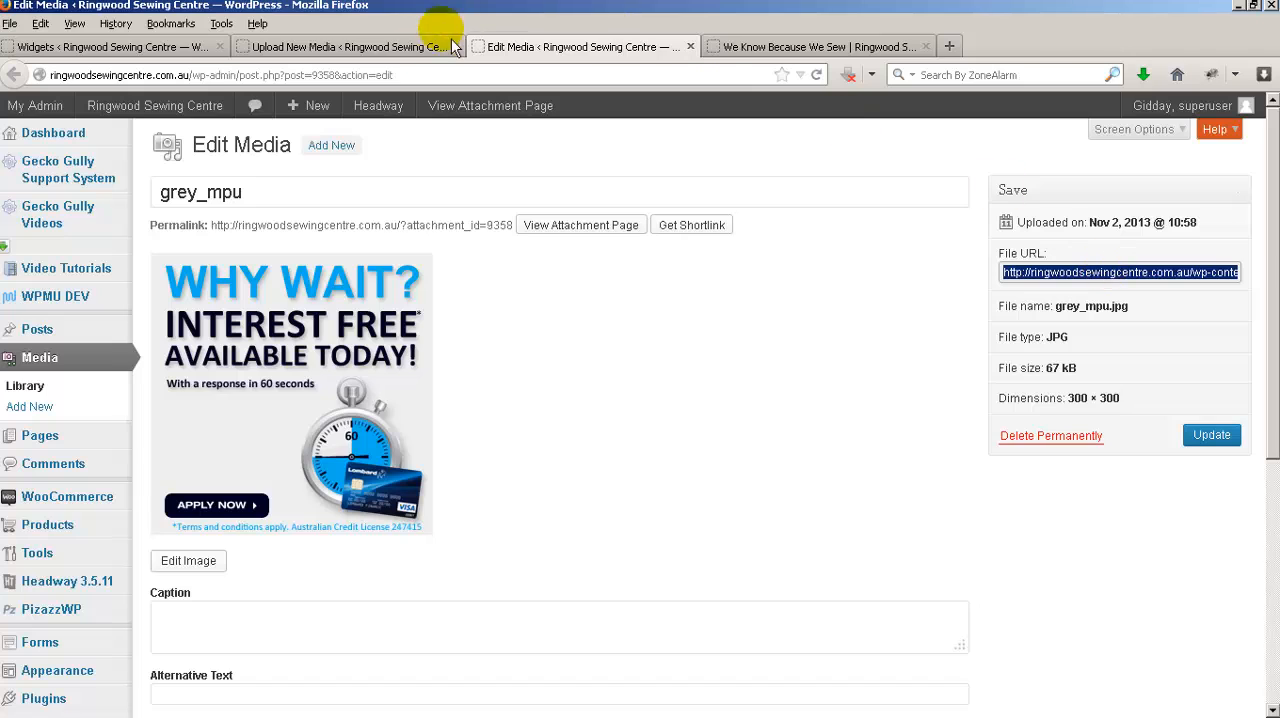
{"action": "left_click", "coordinate": [143, 50]}
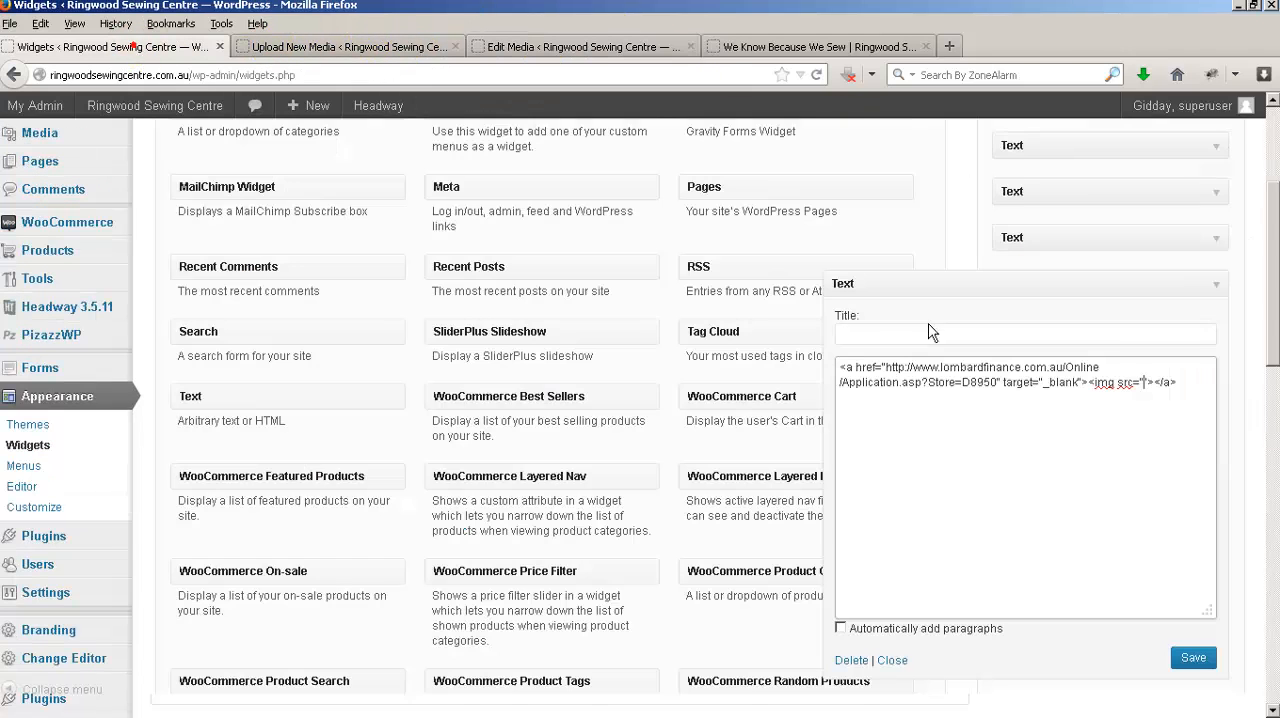
{"action": "left_click", "coordinate": [1146, 383]}
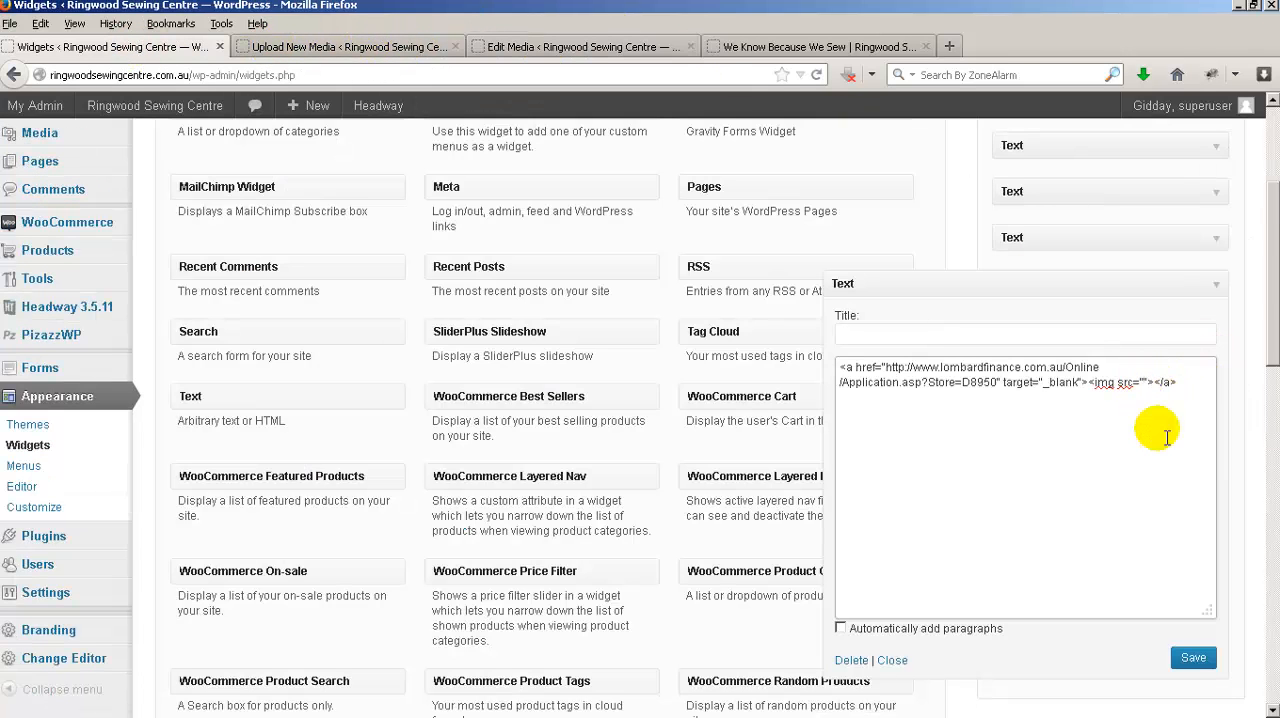
{"action": "type", "text": "http://ringwoodsewingcentre.com.au/wp-content/uploads/2013/11/grey_mpu.jpg"}
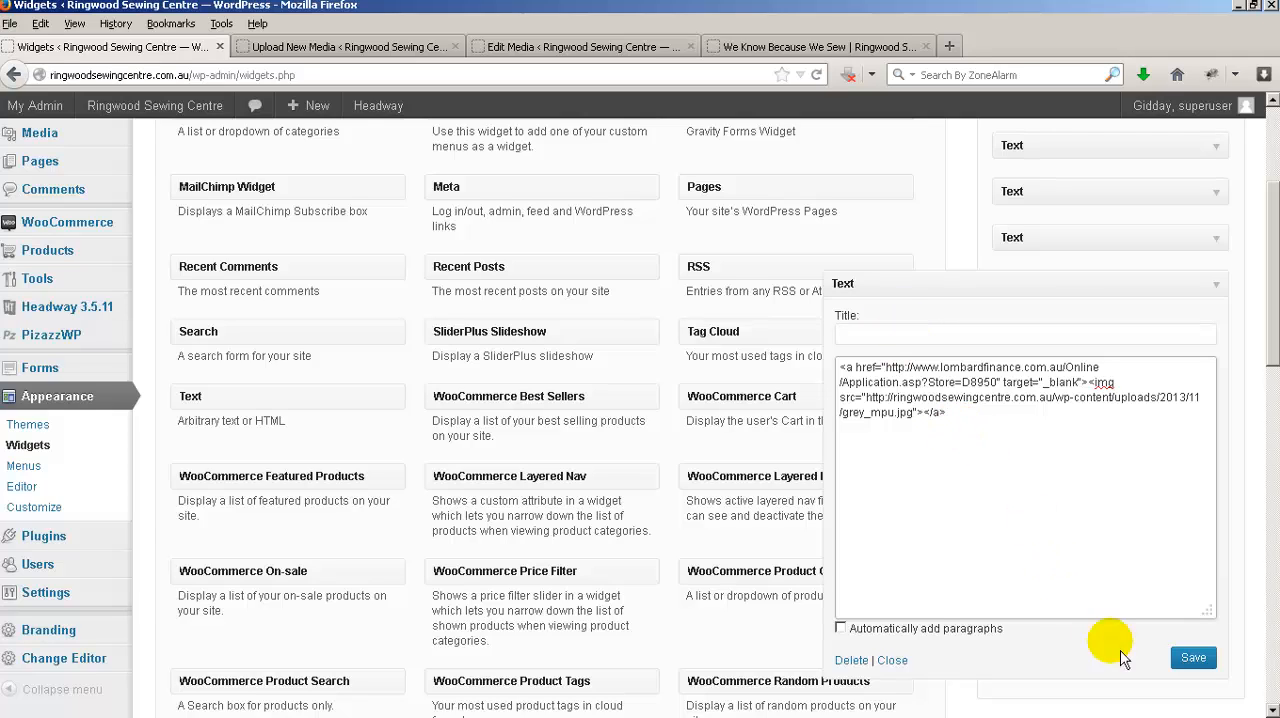
{"action": "left_click", "coordinate": [1210, 666]}
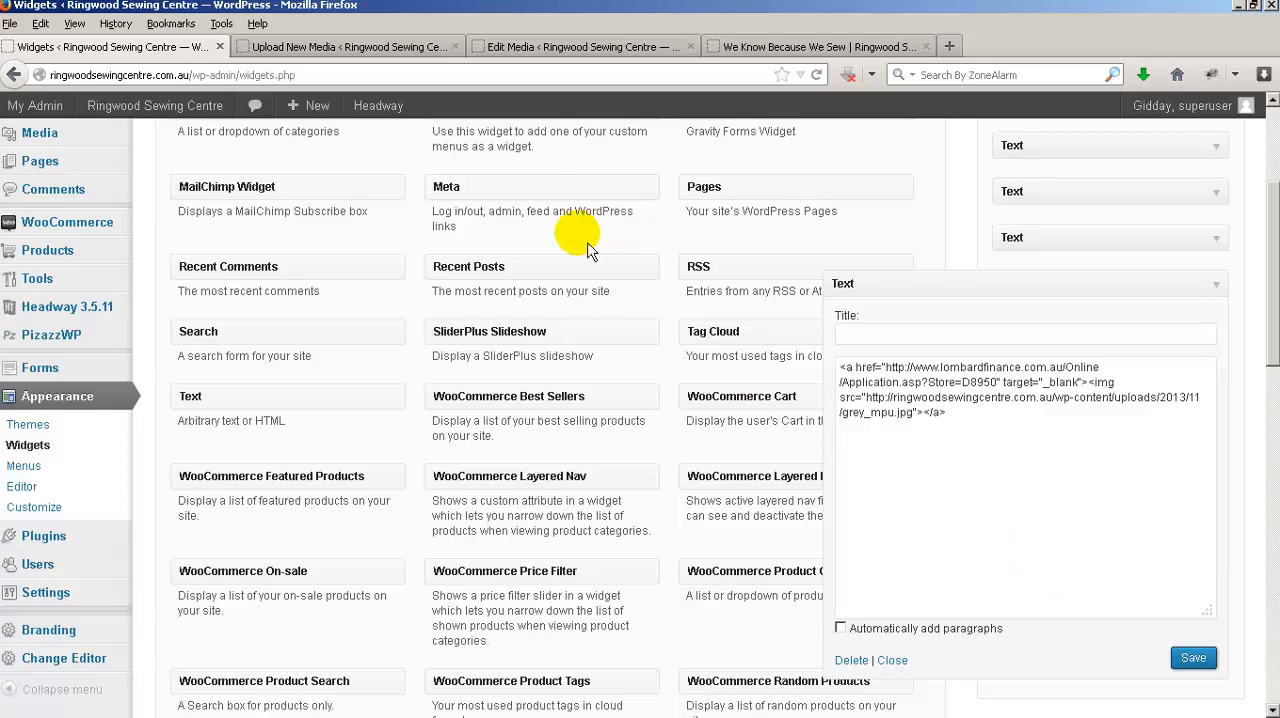
Reload the shop's front page and test the new interest-free banner link at the end of the sidebar.
{"action": "left_click", "coordinate": [790, 50]}
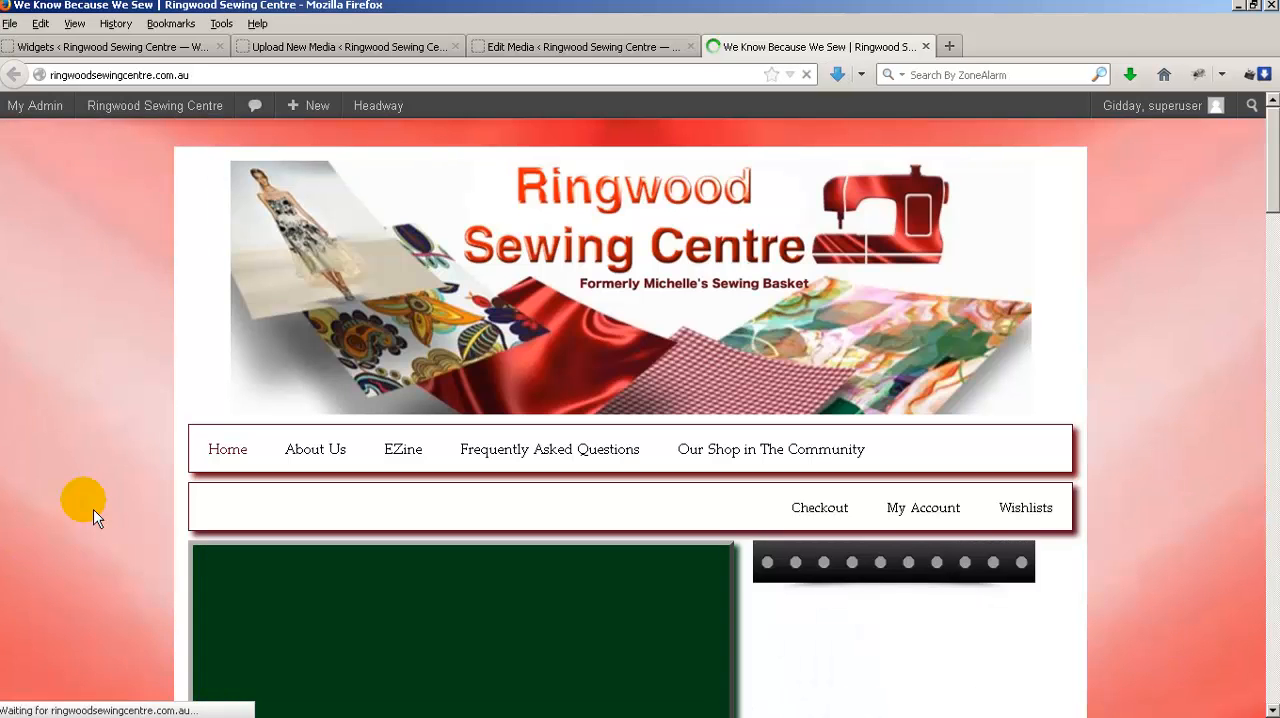
{"action": "scroll", "coordinate": [93, 509], "scroll_direction": "down", "scroll_amount": 5}
{"action": "scroll", "coordinate": [93, 515], "scroll_direction": "down", "scroll_amount": 2}
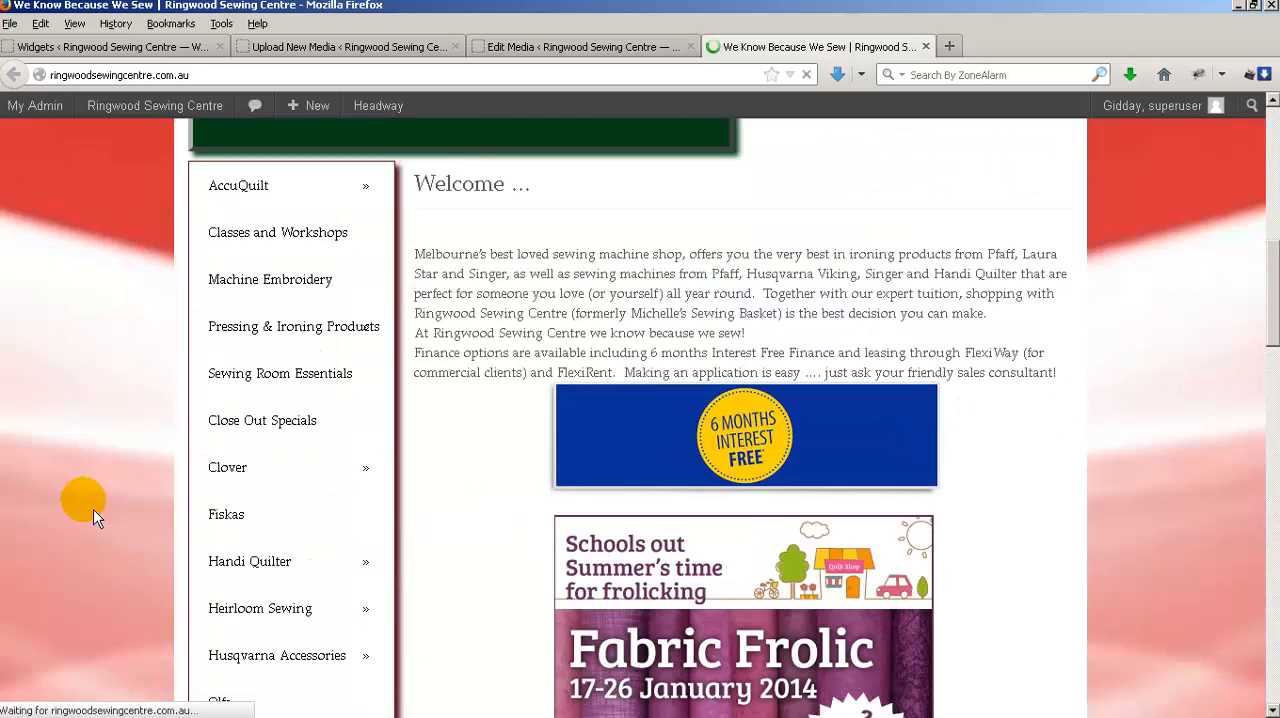
{"action": "scroll", "coordinate": [93, 515], "scroll_direction": "down", "scroll_amount": 10}
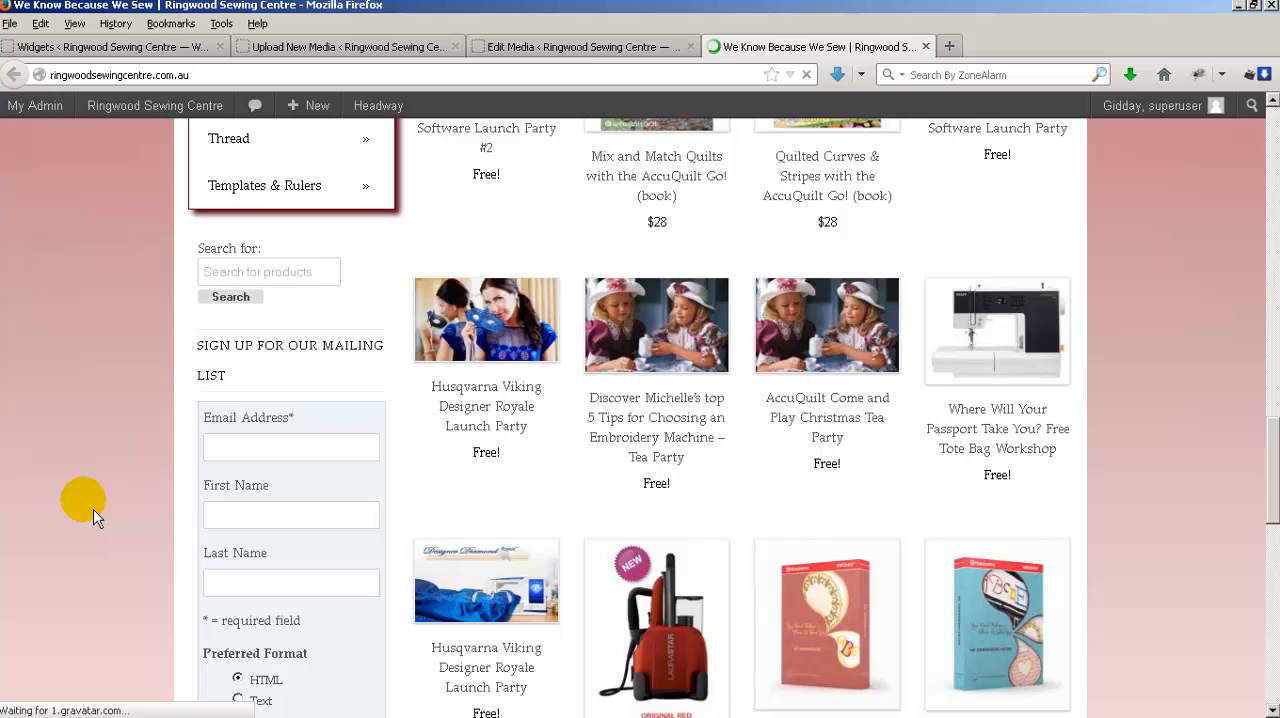
{"action": "scroll", "coordinate": [93, 515], "scroll_direction": "down", "scroll_amount": 9}
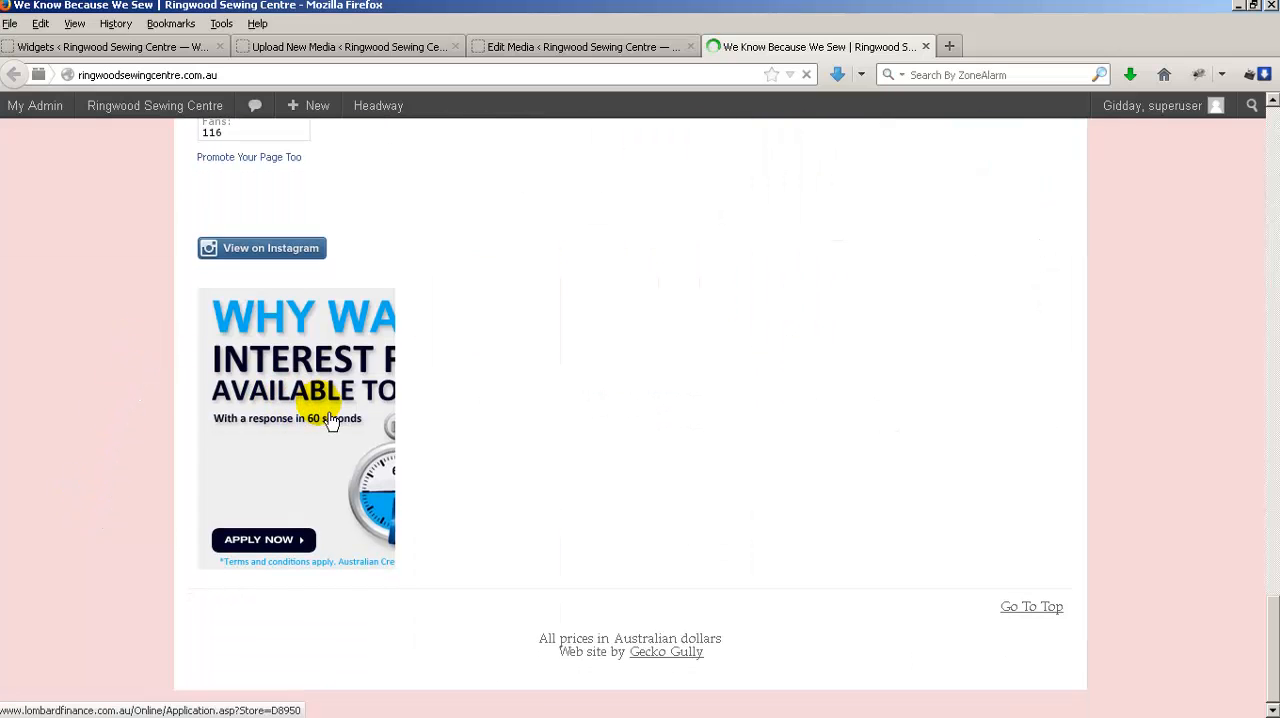
{"action": "left_click", "coordinate": [299, 477]}
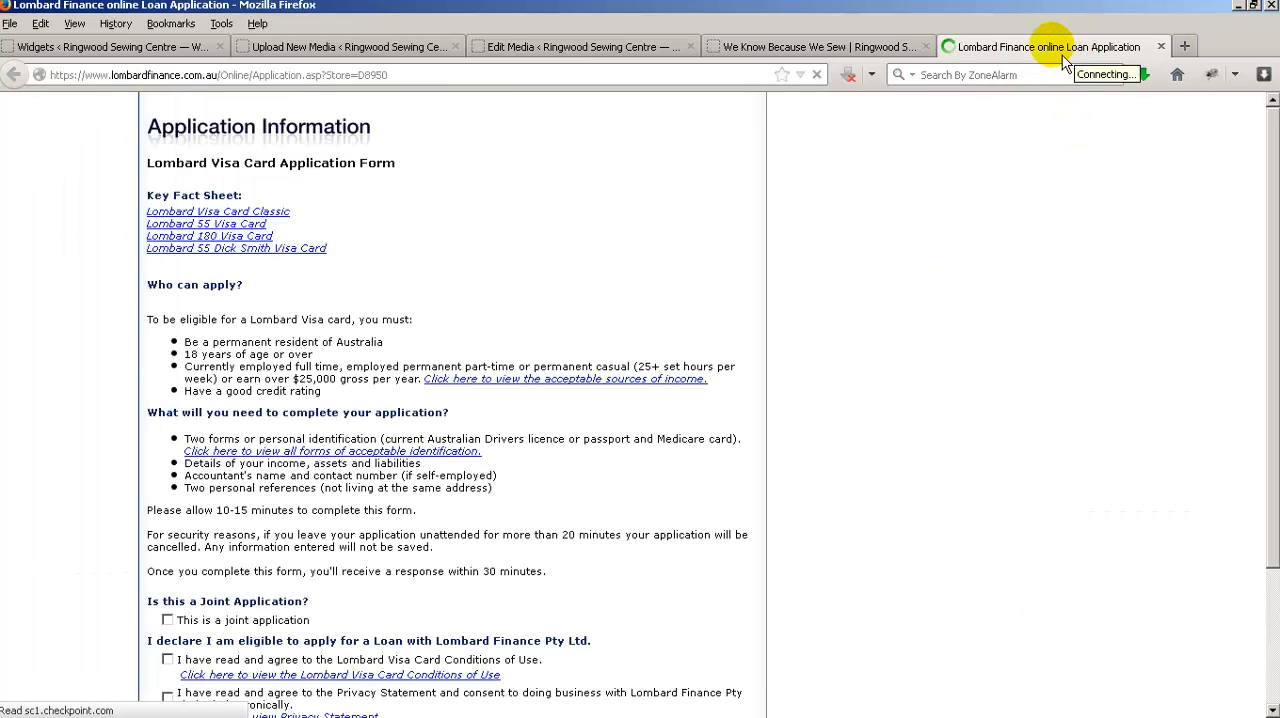
Add the attribute width="100%" to the banner's img tag after the grey_mpu.jpg source in the Text widget's HTML.
{"action": "left_click", "coordinate": [826, 58]}
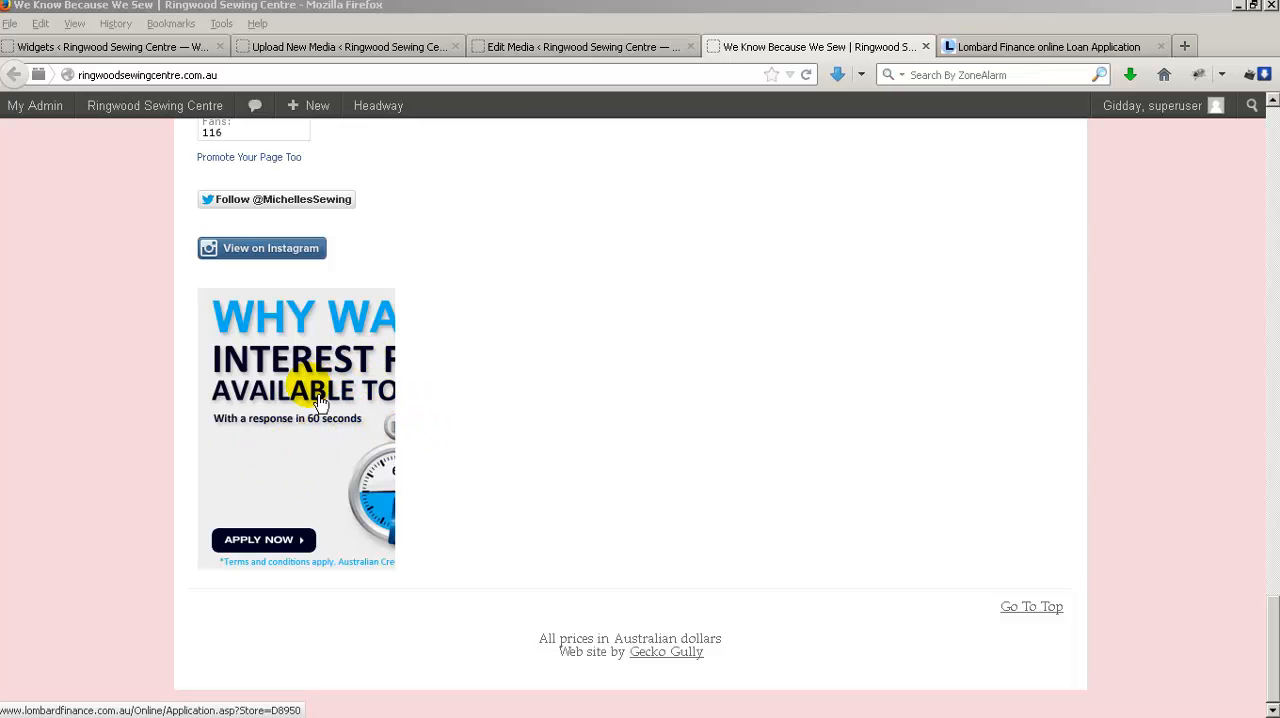
{"action": "left_click", "coordinate": [104, 45]}
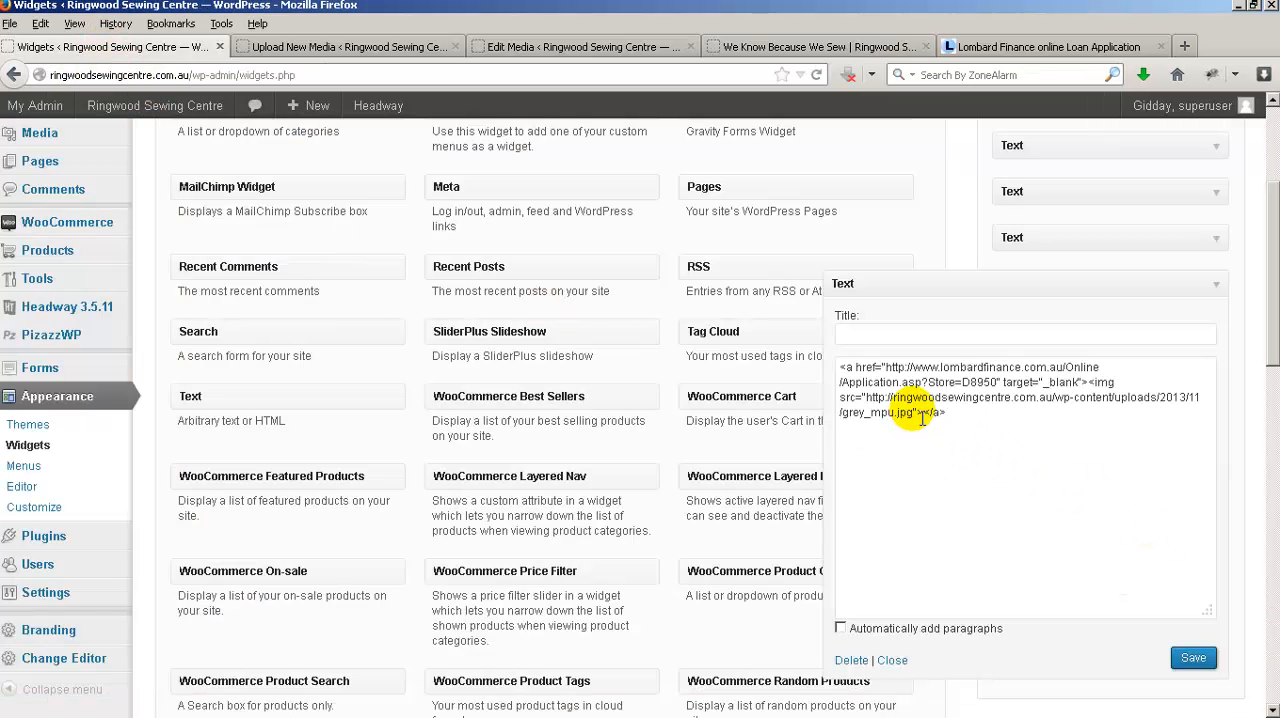
{"action": "left_click", "coordinate": [922, 419]}
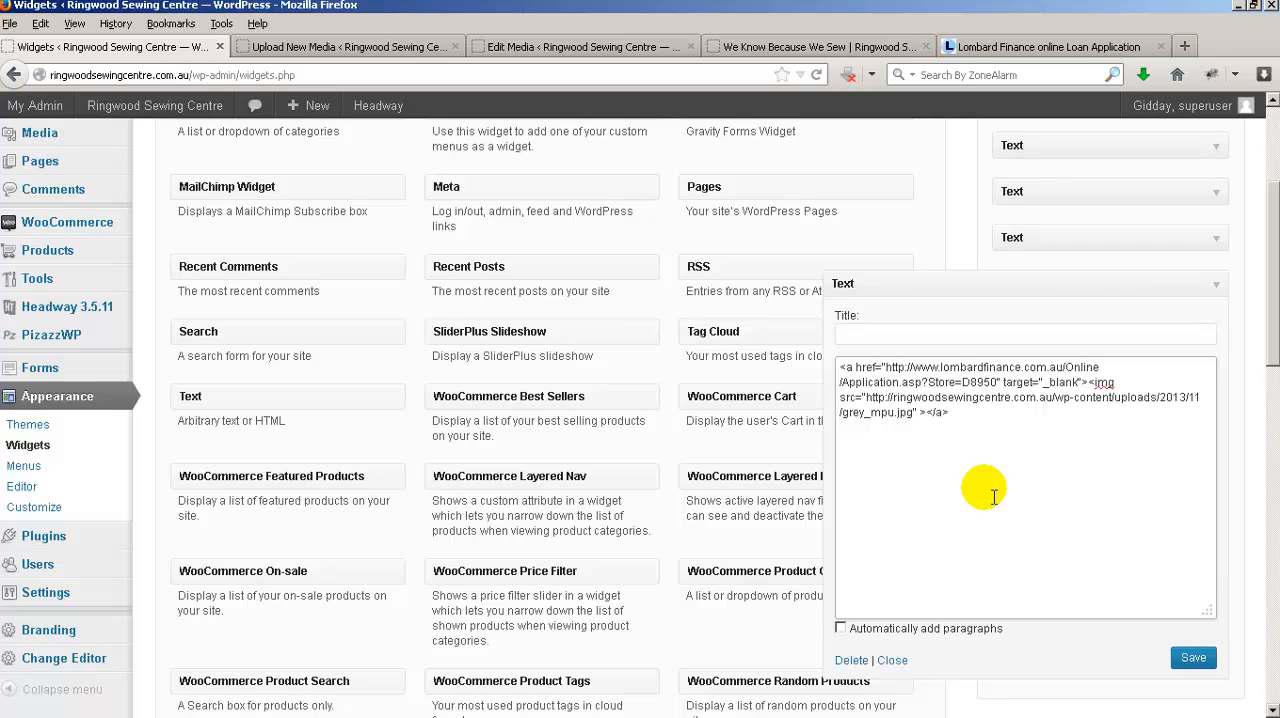
{"action": "type", "text": "width"}
{"action": "type", "text": "=\""}
{"action": "type", "text": "100%\""}
{"action": "type", "text": " height=\"\""}
Add height="auto" after the width attribute in the banner's img tag and save the Text widget.
{"action": "key", "text": "Left"}
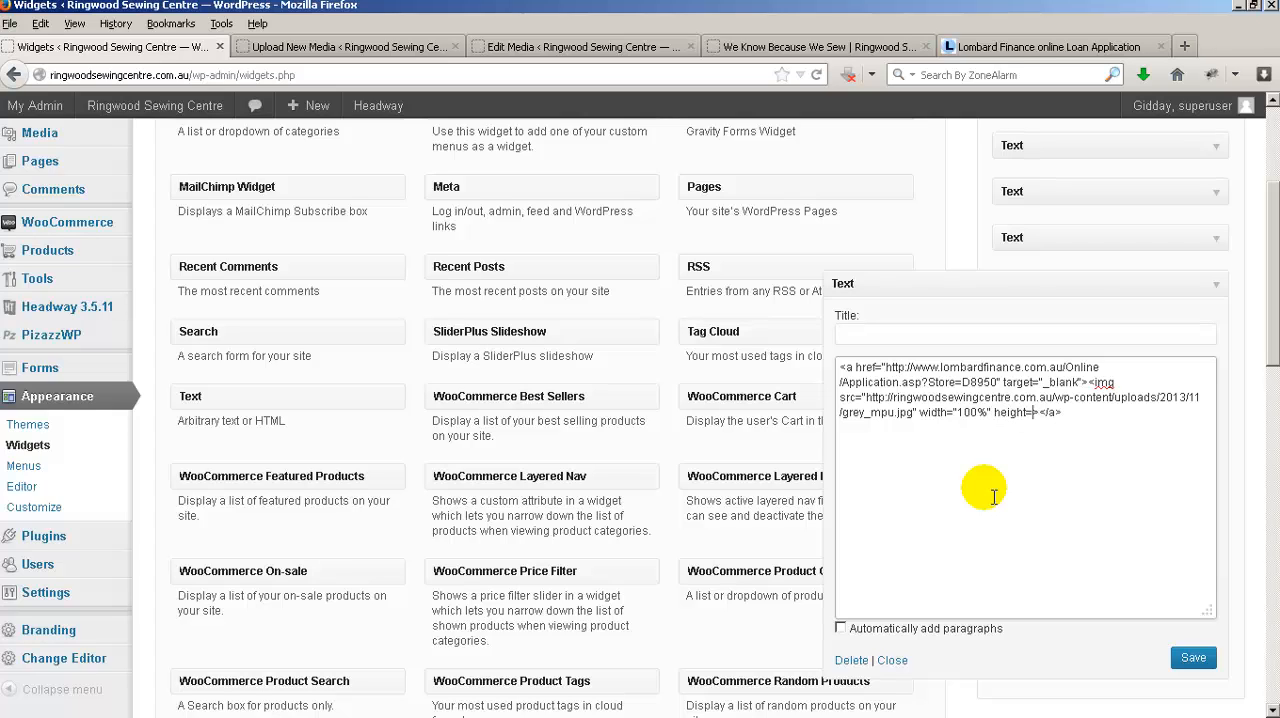
{"action": "type", "text": "auto\""}
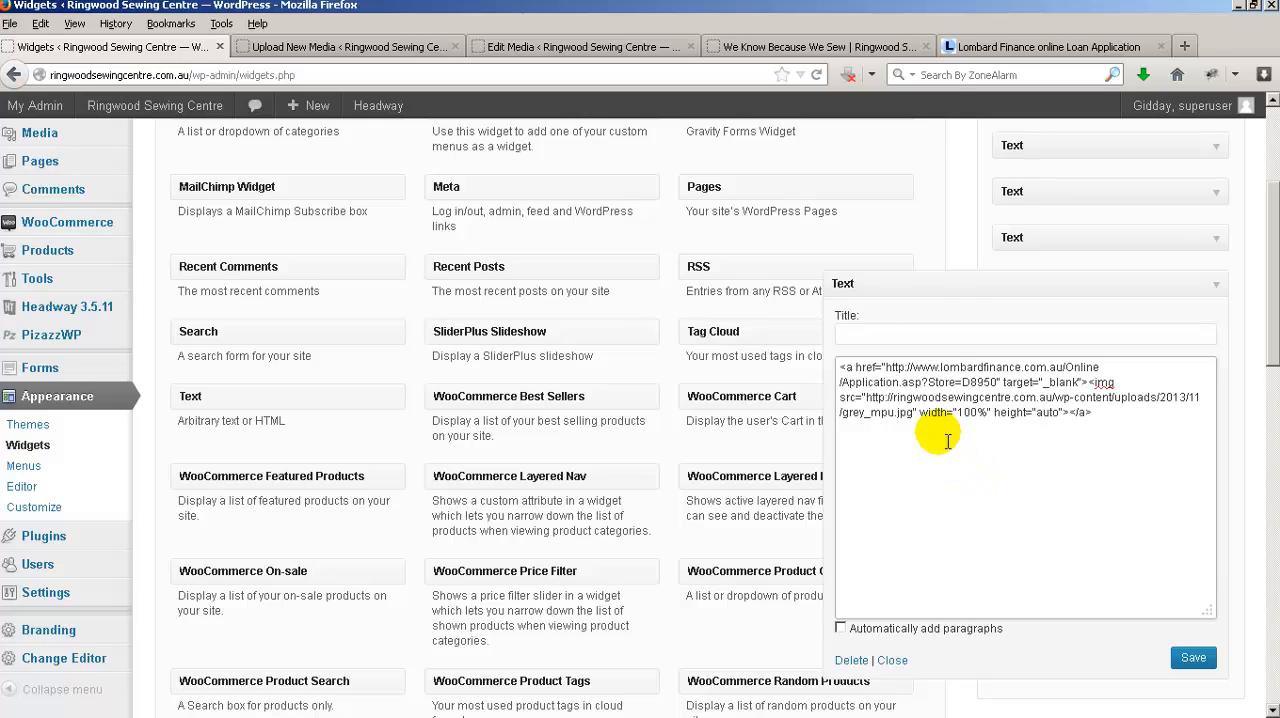
{"action": "left_click_drag", "start_coordinate": [956, 437], "coordinate": [984, 437]}
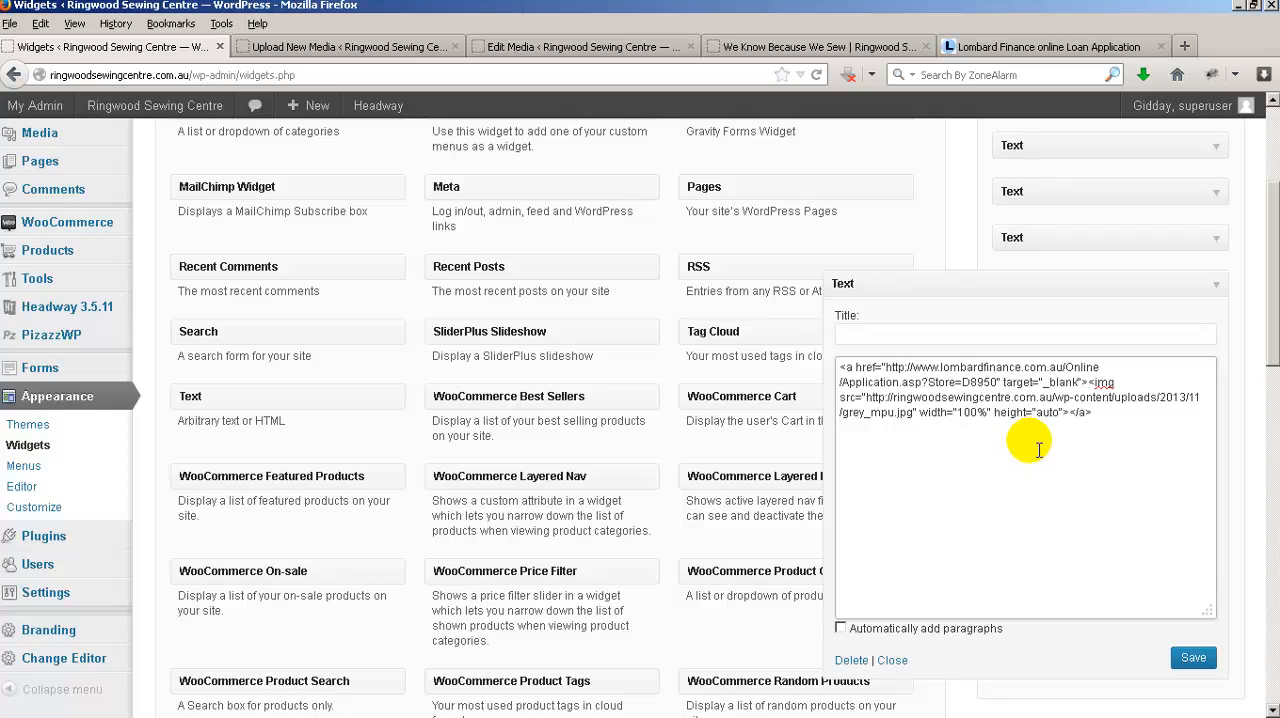
{"action": "left_click", "coordinate": [1194, 660]}
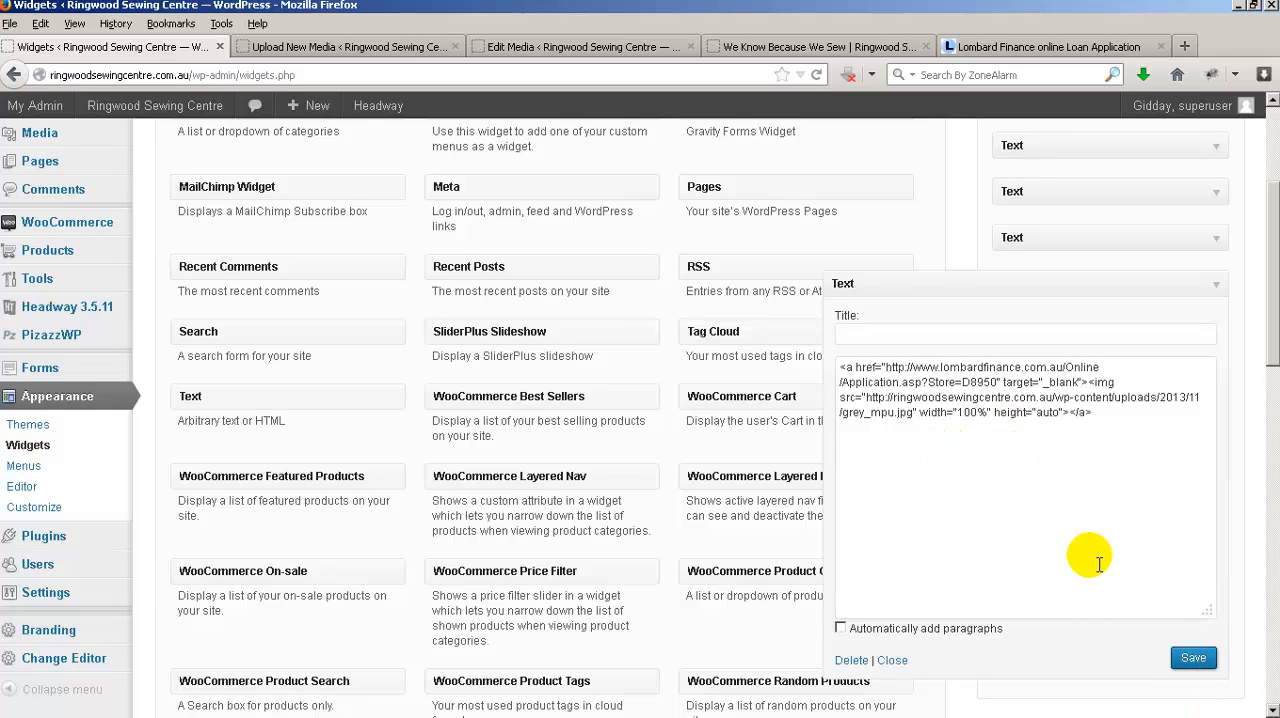
Reload the shop's front page to check the resized banner, test its link, and close the opened application page.
{"action": "left_click", "coordinate": [812, 52]}
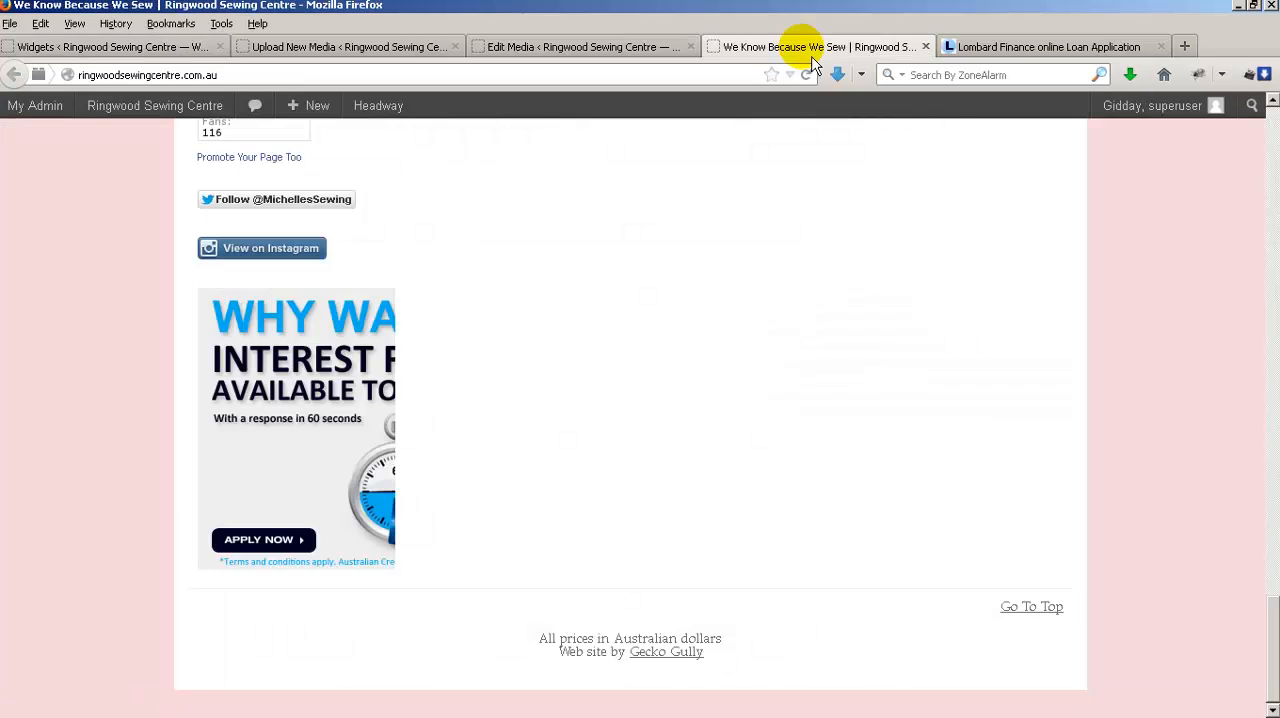
{"action": "key", "text": "F5"}
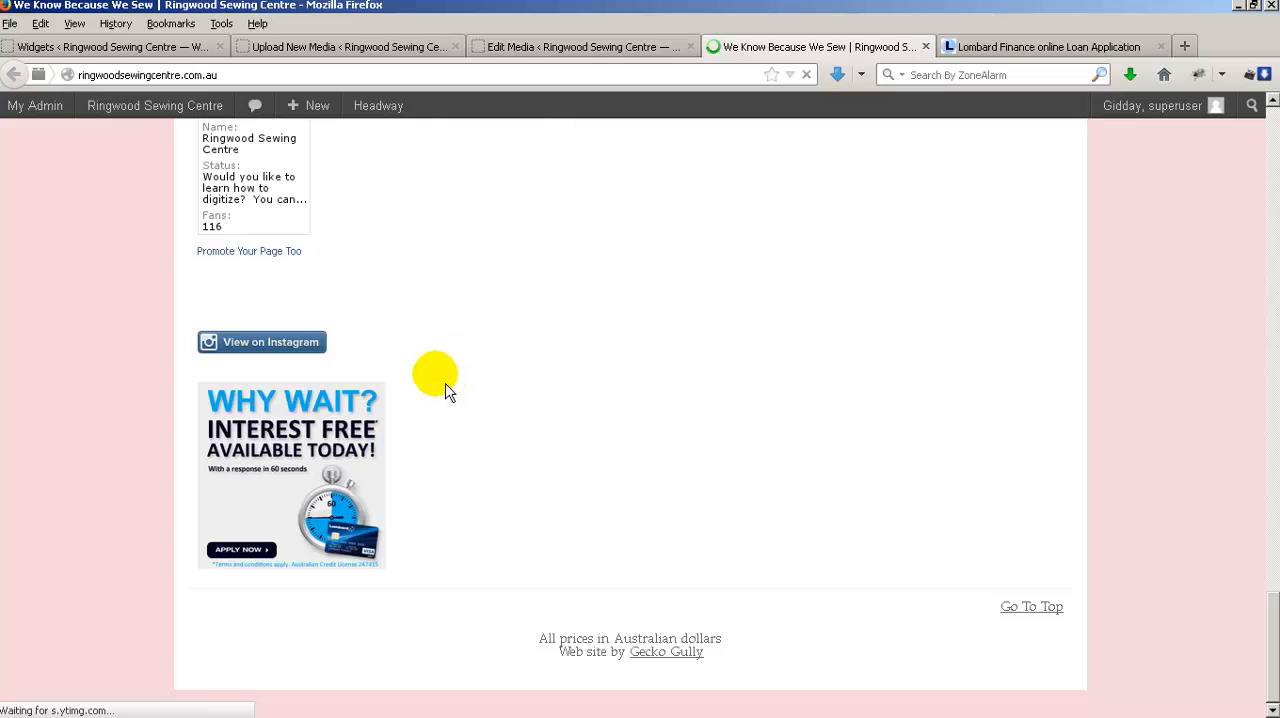
{"action": "left_click", "coordinate": [268, 487]}
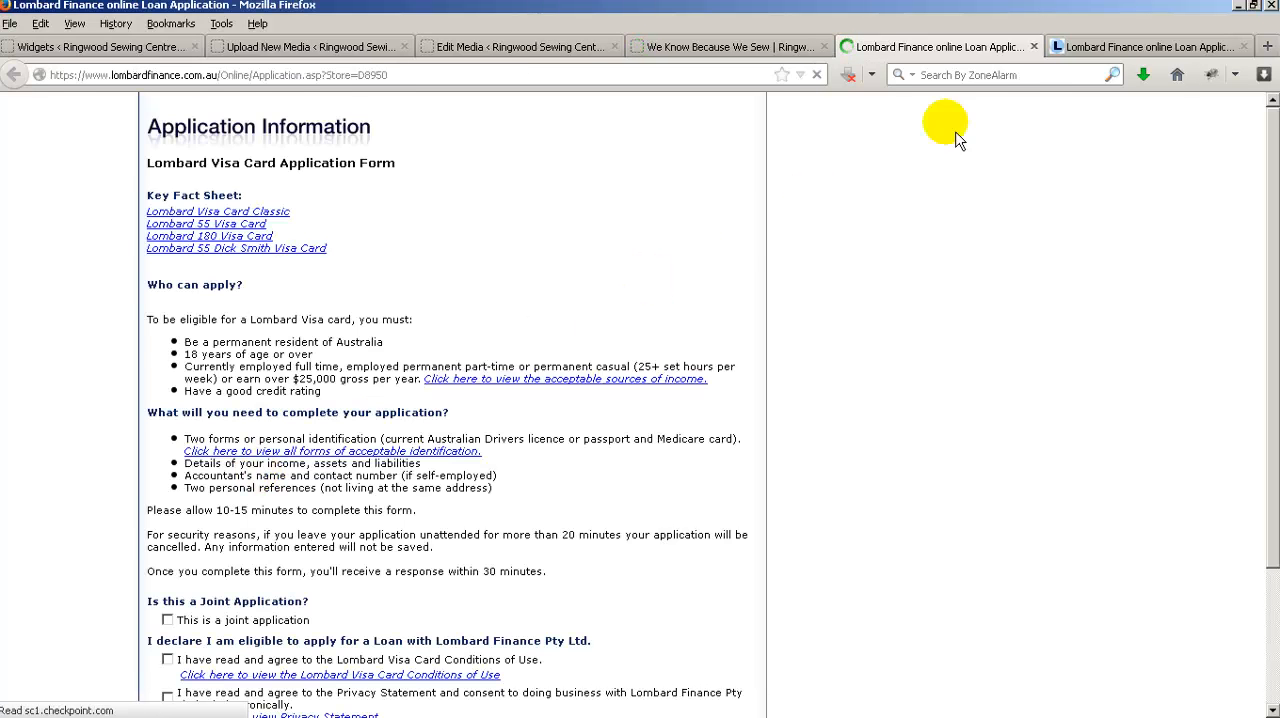
{"action": "left_click", "coordinate": [1034, 47]}
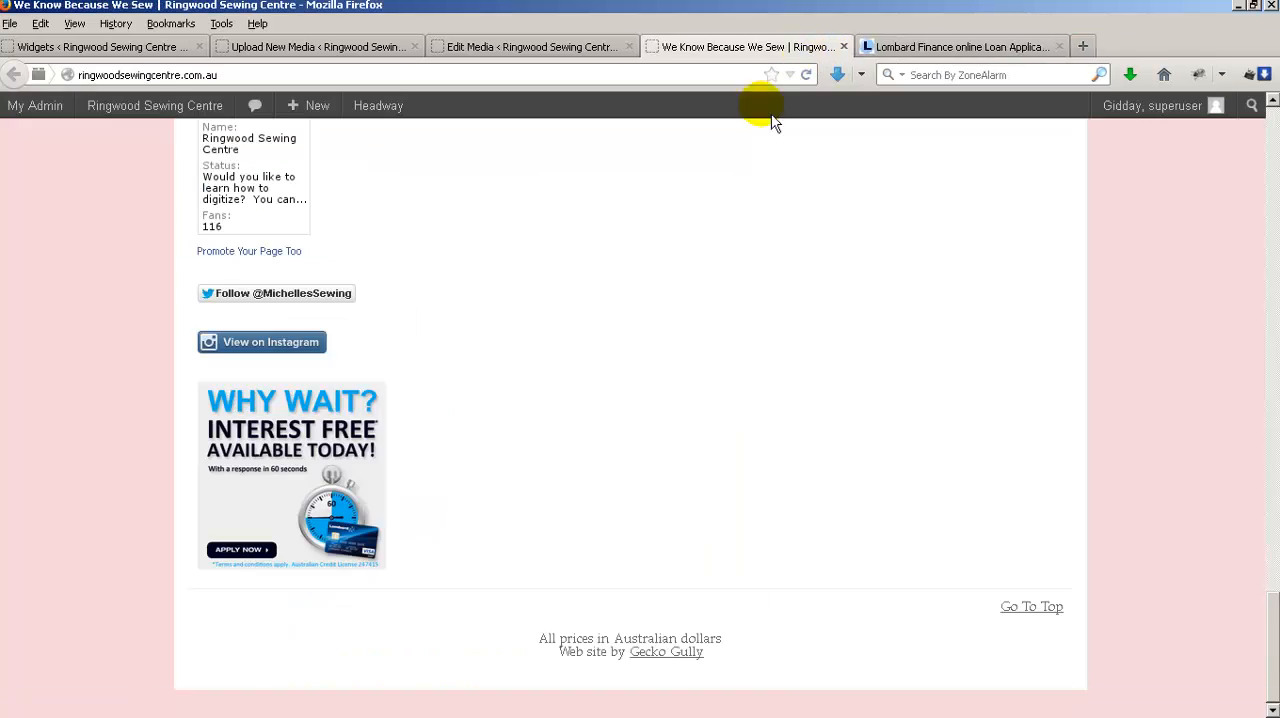
Collapse the banner's Text widget in Widget Area #3 and review the front page widget list.
{"action": "left_click", "coordinate": [113, 46]}
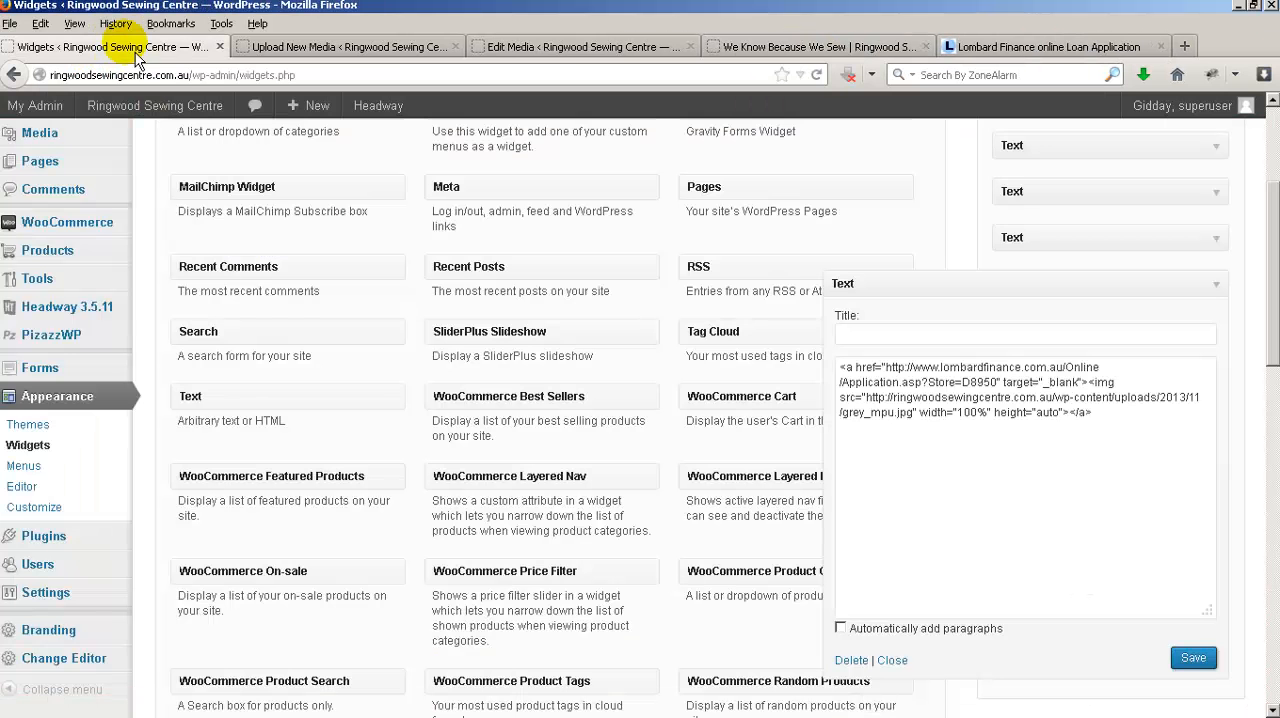
{"action": "left_click", "coordinate": [893, 660]}
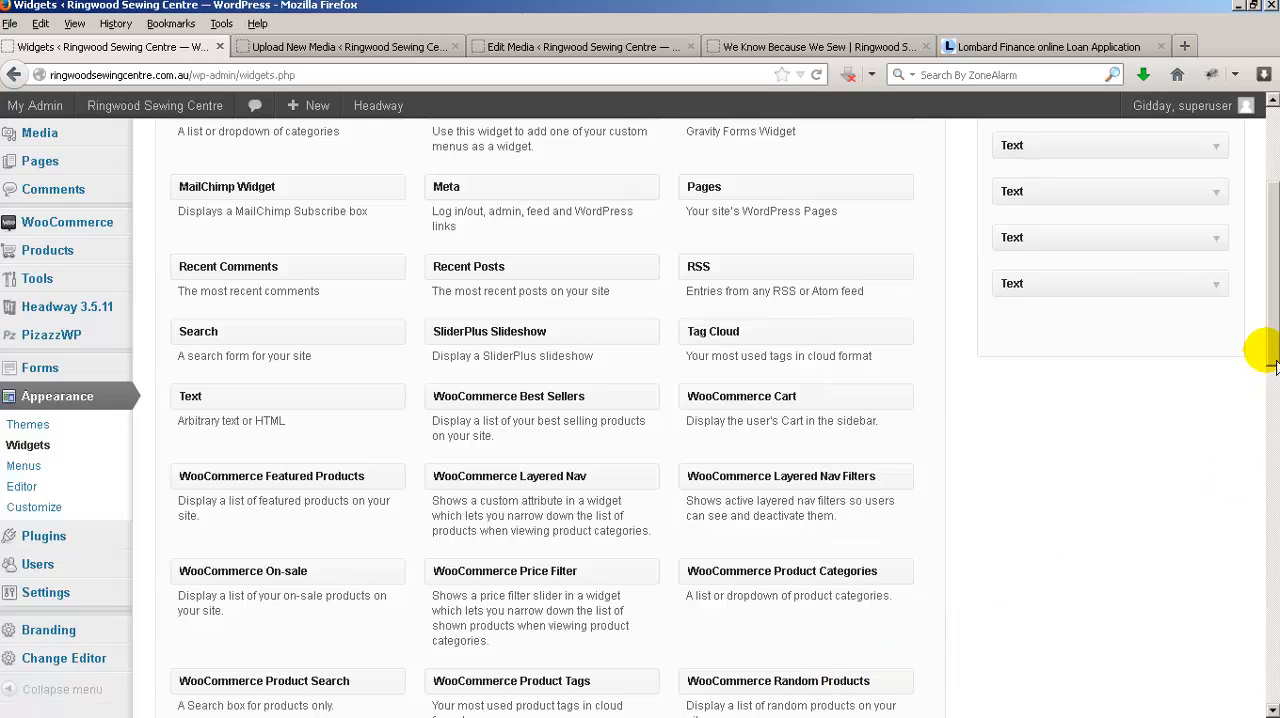
{"action": "scroll", "coordinate": [1257, 355], "scroll_direction": "up", "scroll_amount": 1}
{"action": "scroll", "coordinate": [1268, 350], "scroll_direction": "up", "scroll_amount": 4}
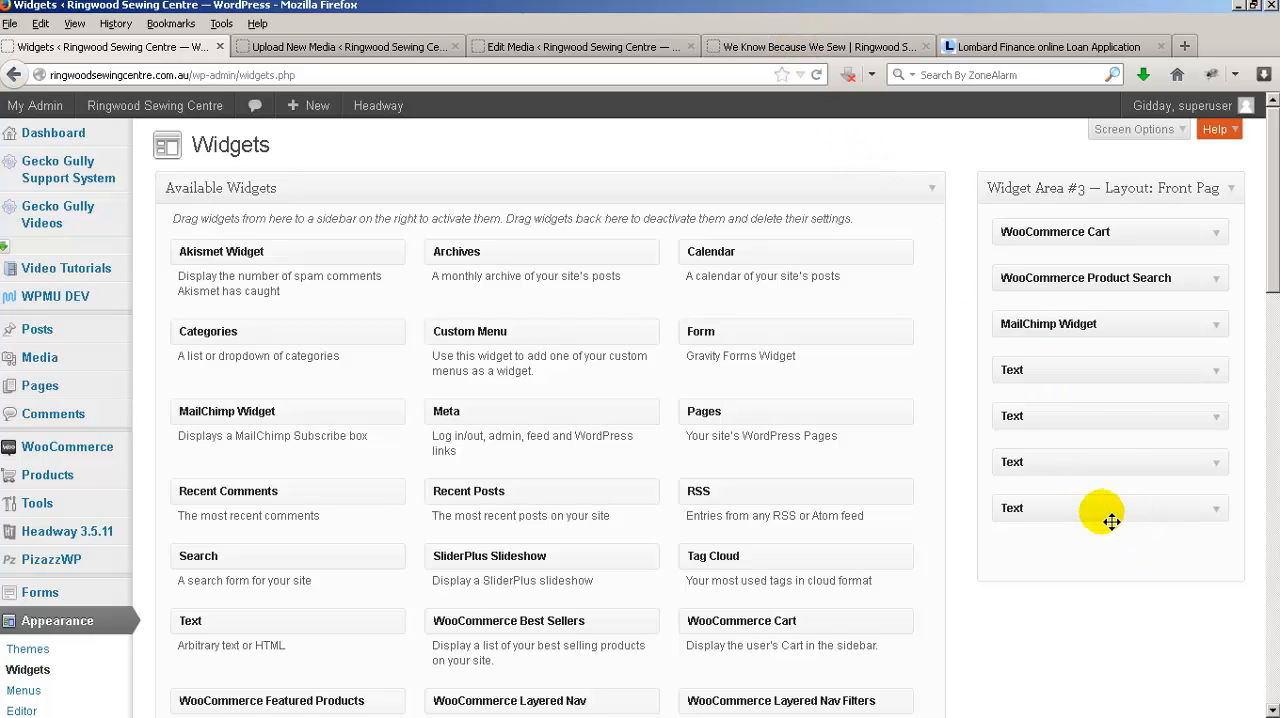
{"action": "mouse_move", "coordinate": [1111, 517]}
{"action": "left_mouse_down"}
{"action": "mouse_move", "coordinate": [1108, 403]}
{"action": "mouse_move", "coordinate": [1108, 540]}
{"action": "mouse_move", "coordinate": [1103, 517]}
{"action": "left_mouse_up"}
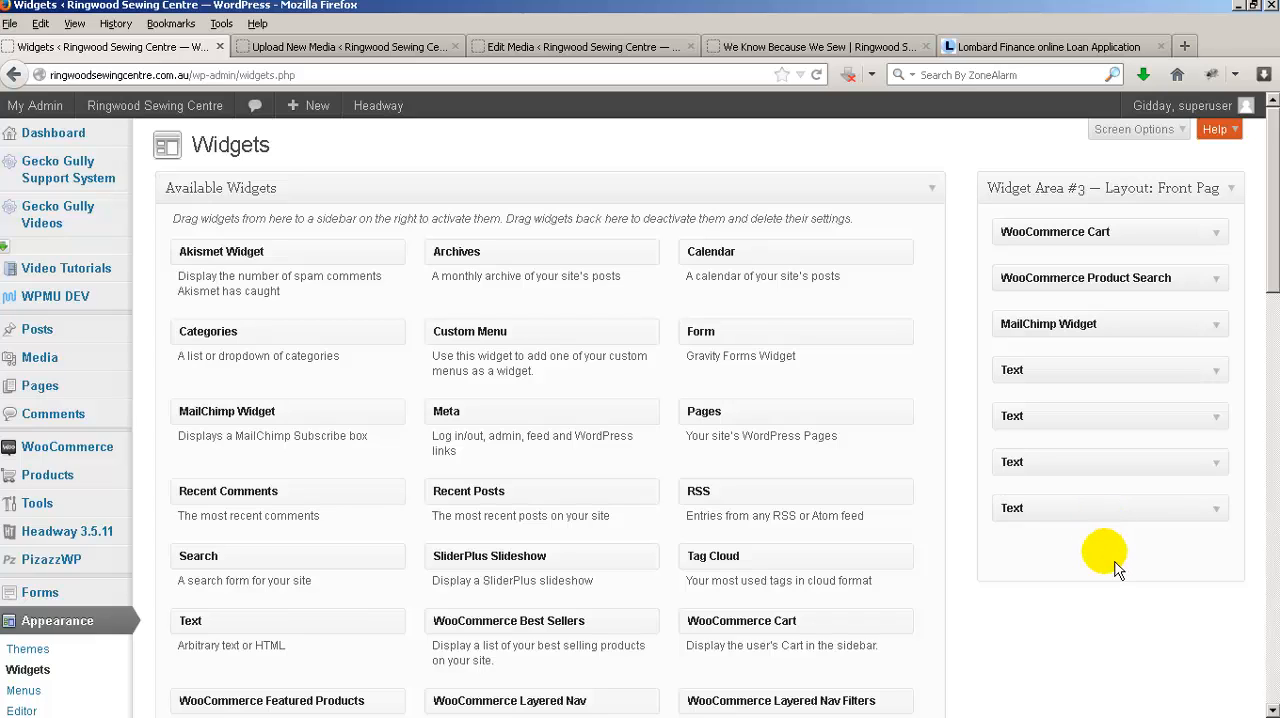